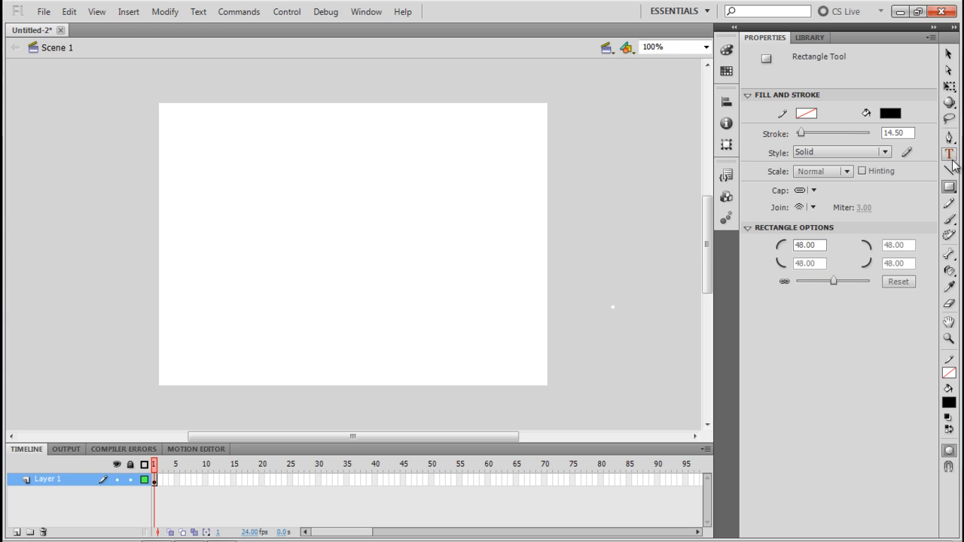
# - Draw a black circle about 142 px wide near the stage's upper-left corner with the Oval tool
pyautogui.click(949, 189)
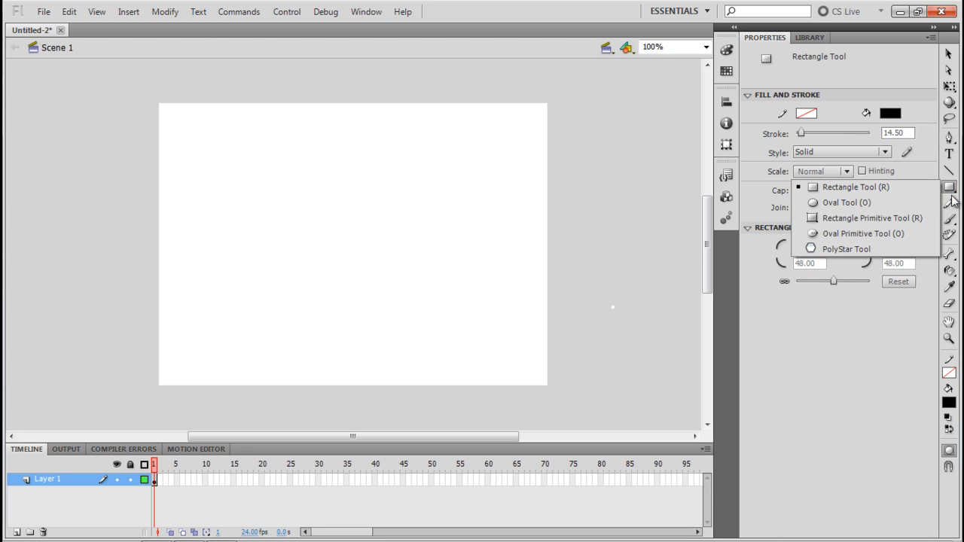
pyautogui.click(882, 203)
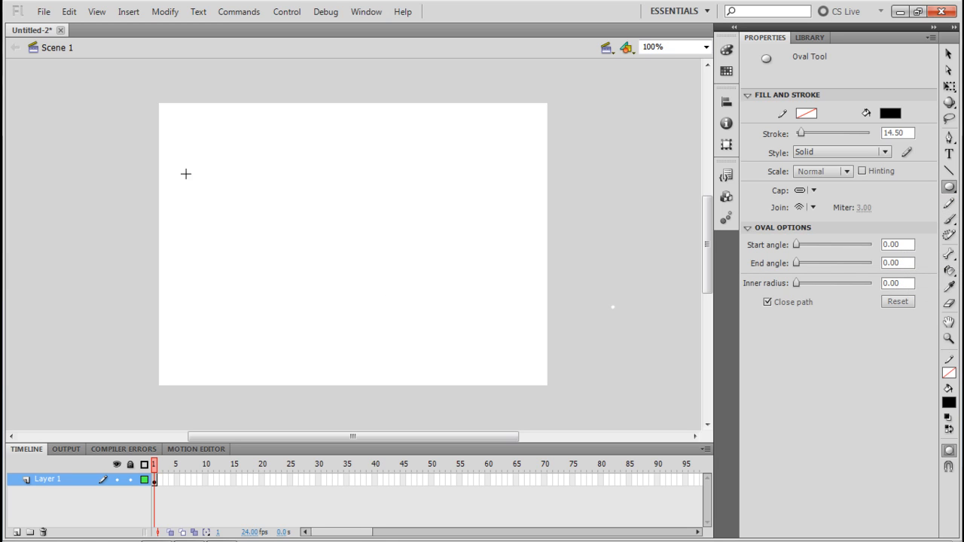
pyautogui.moveTo(175, 119)
pyautogui.mouseDown()
pyautogui.moveTo(215, 170)
pyautogui.moveTo(273, 199)
pyautogui.mouseUp()
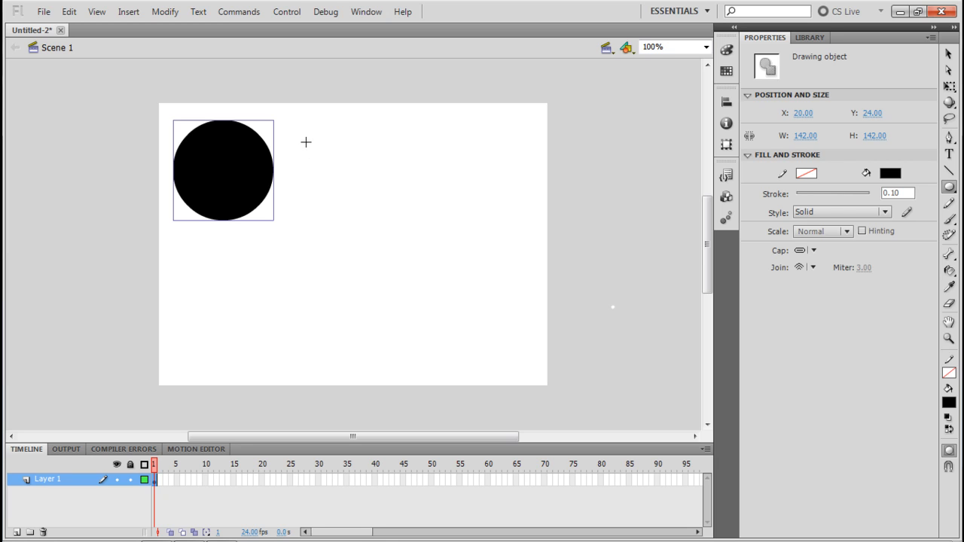
pyautogui.moveTo(317, 122); pyautogui.dragTo(425, 185)
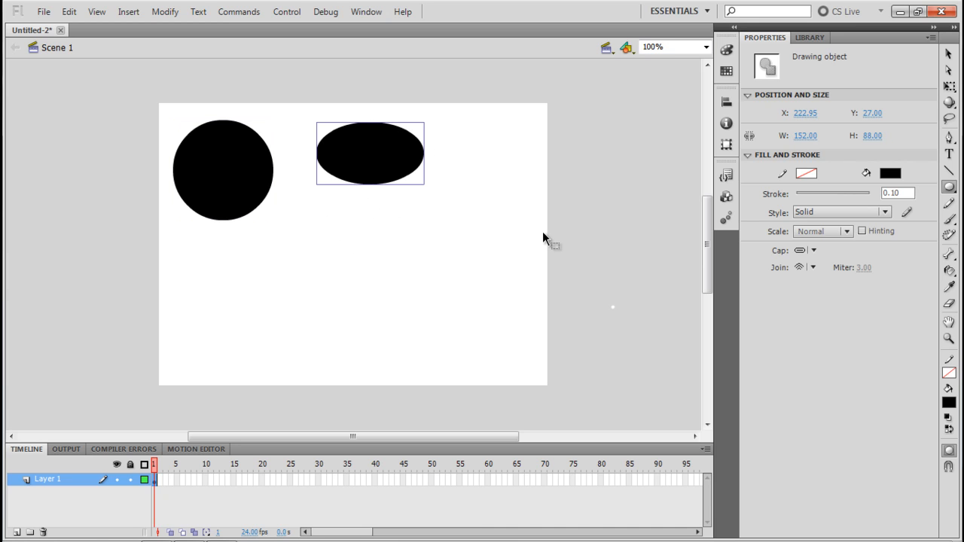
pyautogui.hotkey('ctrl', 'z')
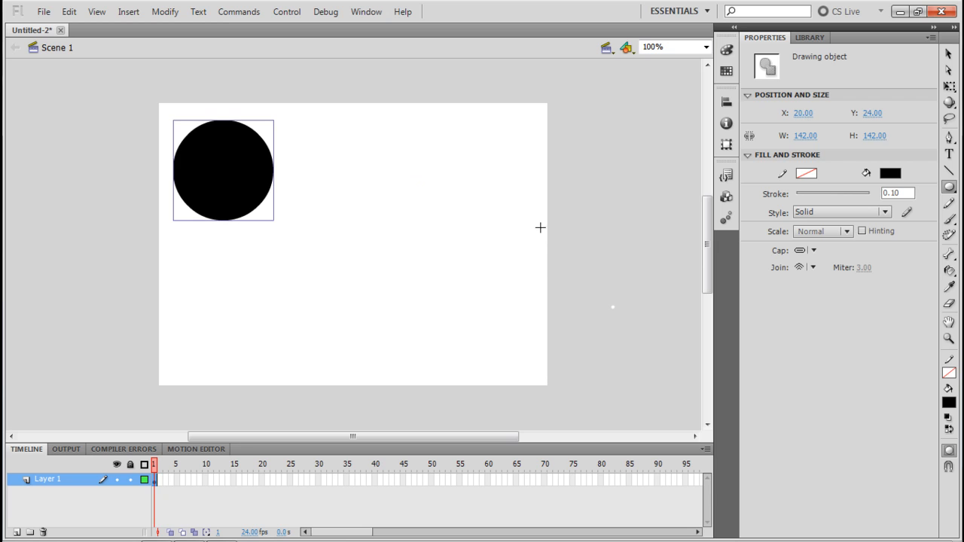
# - Move the black circle to the upper-left part of the stage, slightly in from the left edge
pyautogui.click(949, 53)
pyautogui.moveTo(239, 155); pyautogui.dragTo(367, 195)
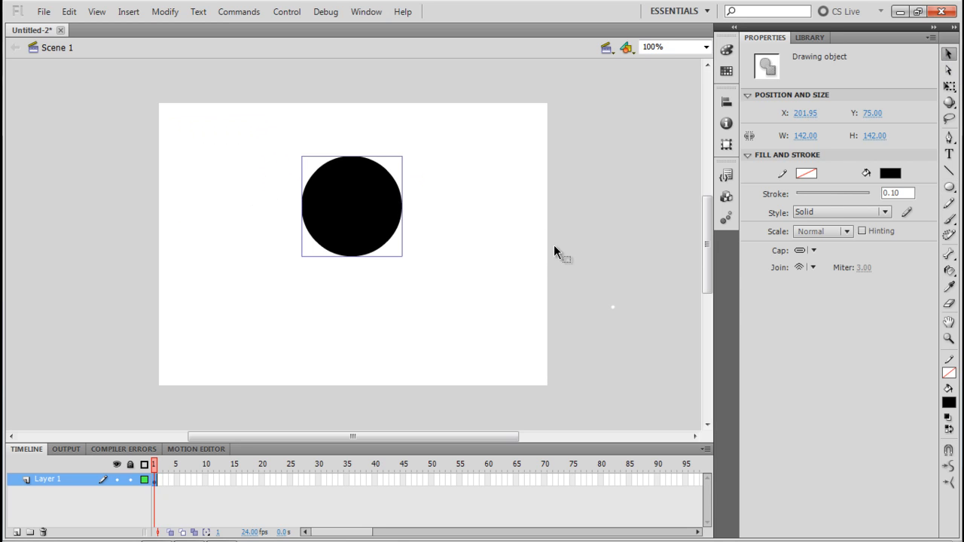
pyautogui.click(553, 245)
pyautogui.moveTo(456, 219); pyautogui.dragTo(480, 208)
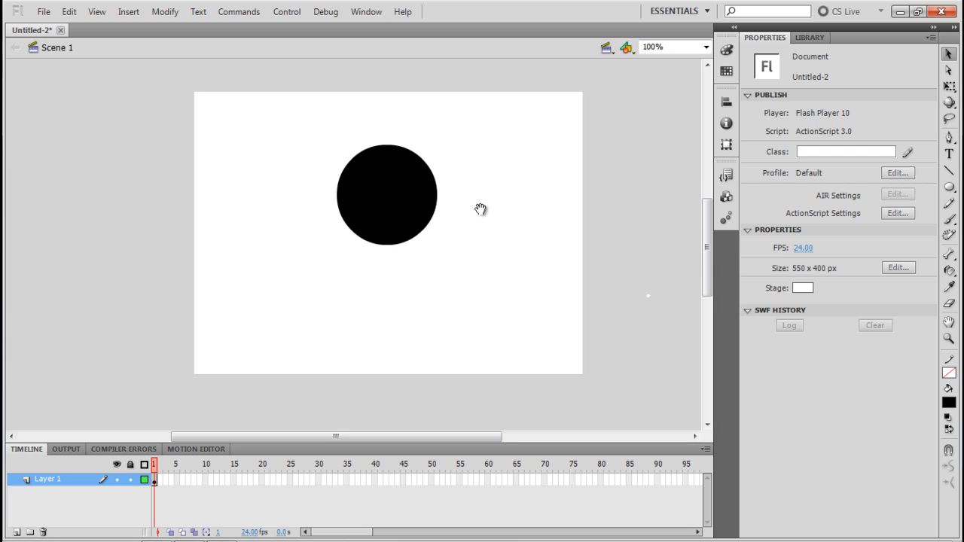
pyautogui.click(404, 198)
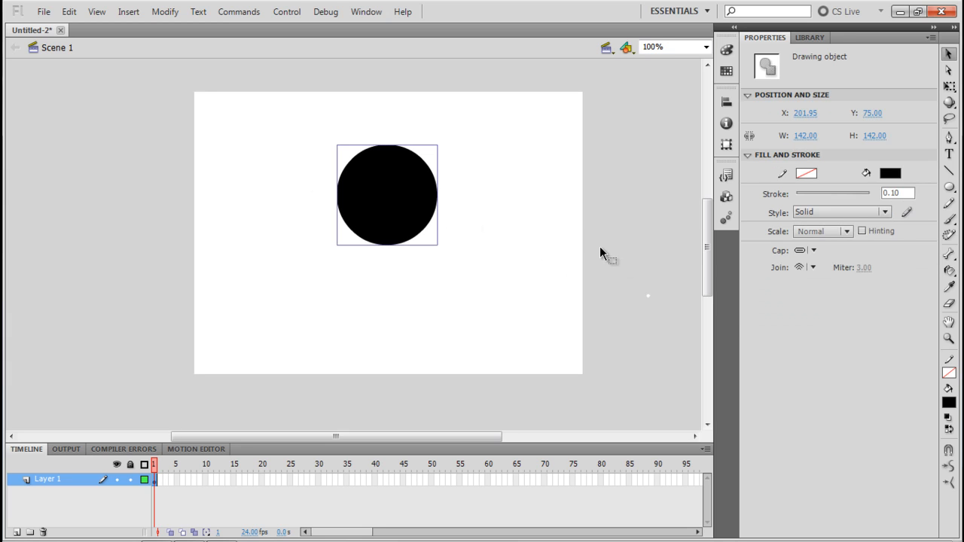
pyautogui.moveTo(396, 211); pyautogui.dragTo(305, 185)
# - Choose the Brush tool and set its fill color to white (#FFFFFF)
pyautogui.click(949, 187)
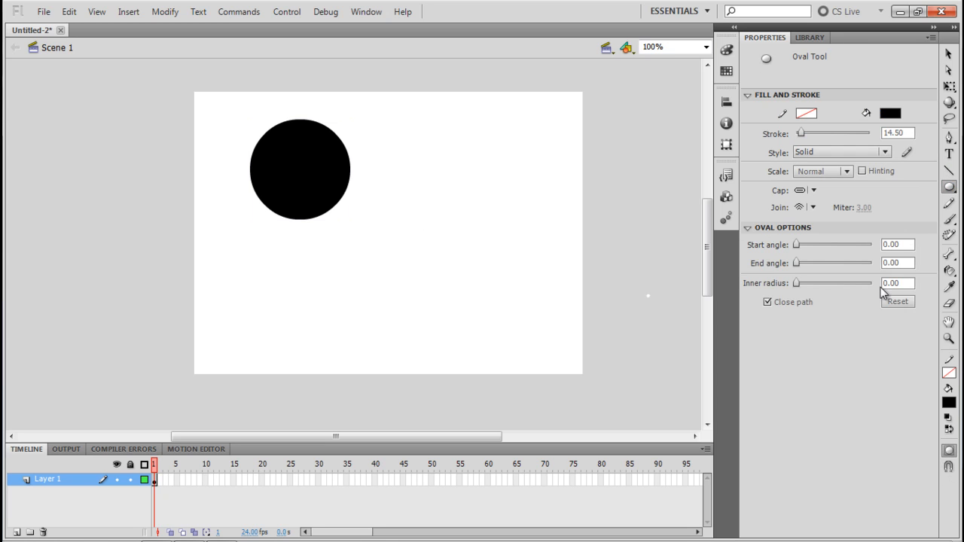
pyautogui.click(908, 244)
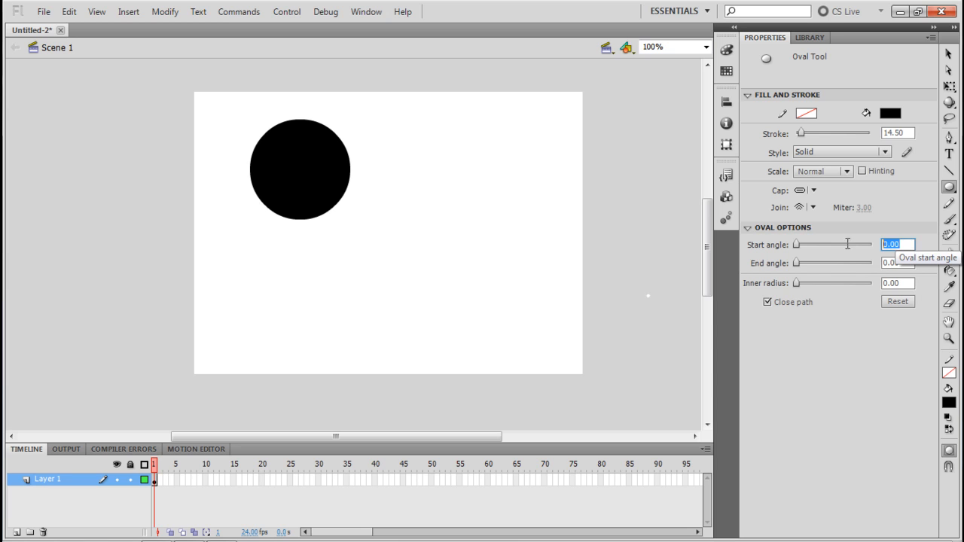
pyautogui.click(951, 218)
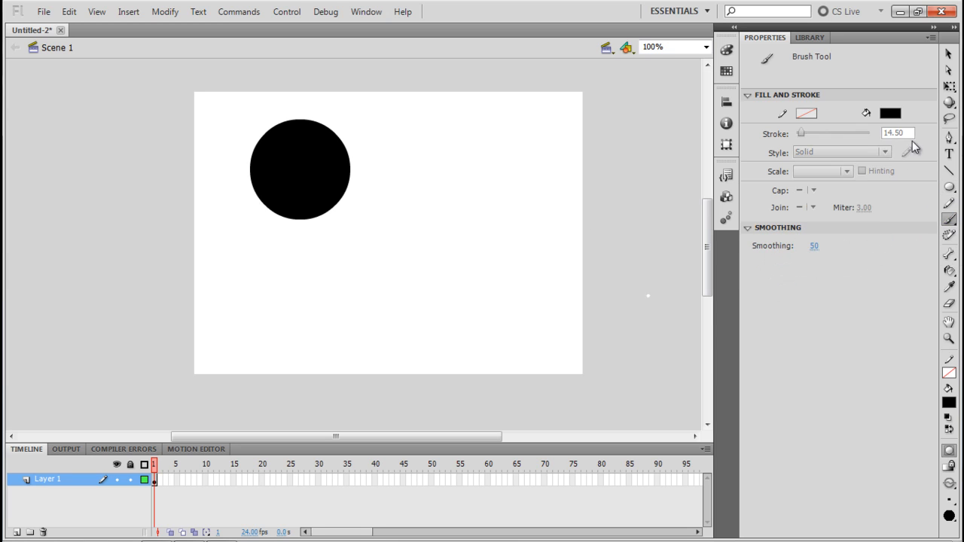
pyautogui.click(894, 113)
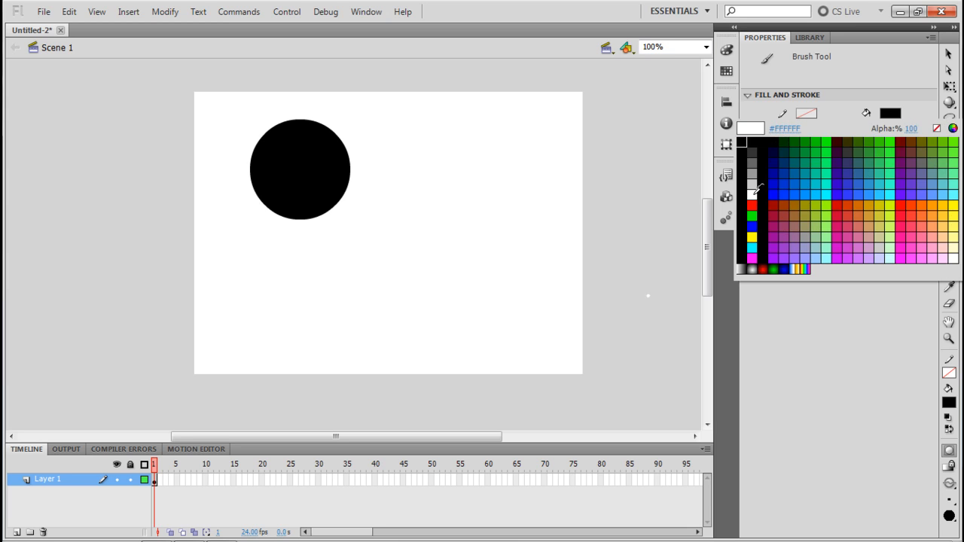
pyautogui.click(753, 195)
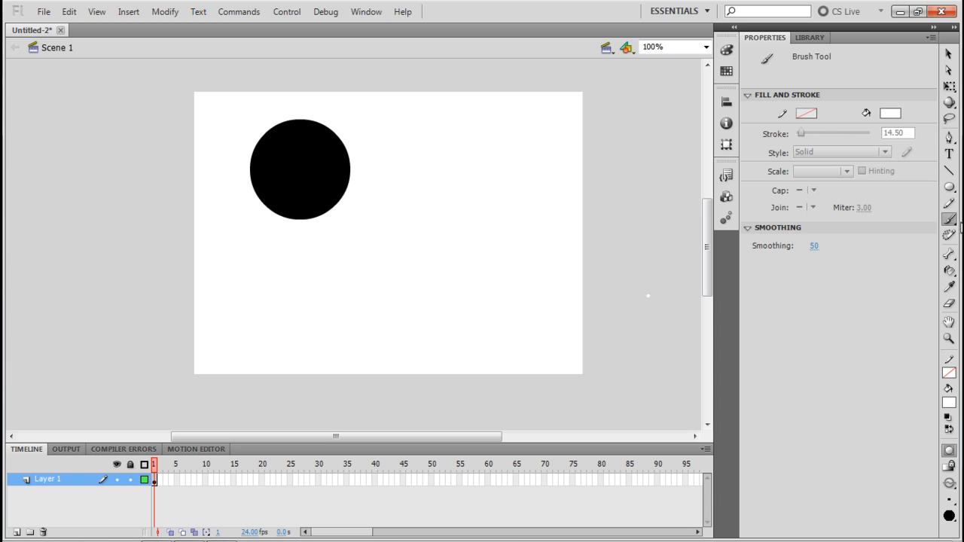
pyautogui.click(892, 116)
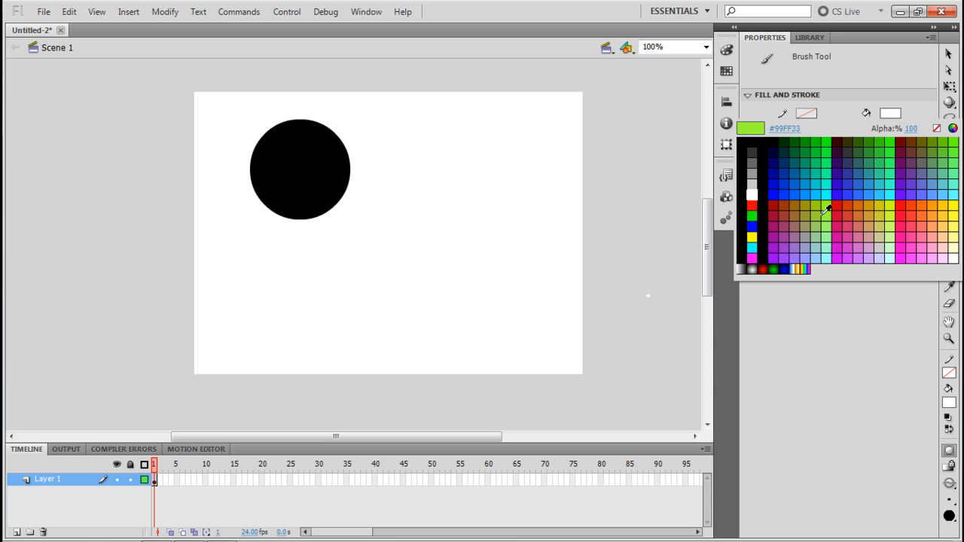
pyautogui.click(752, 195)
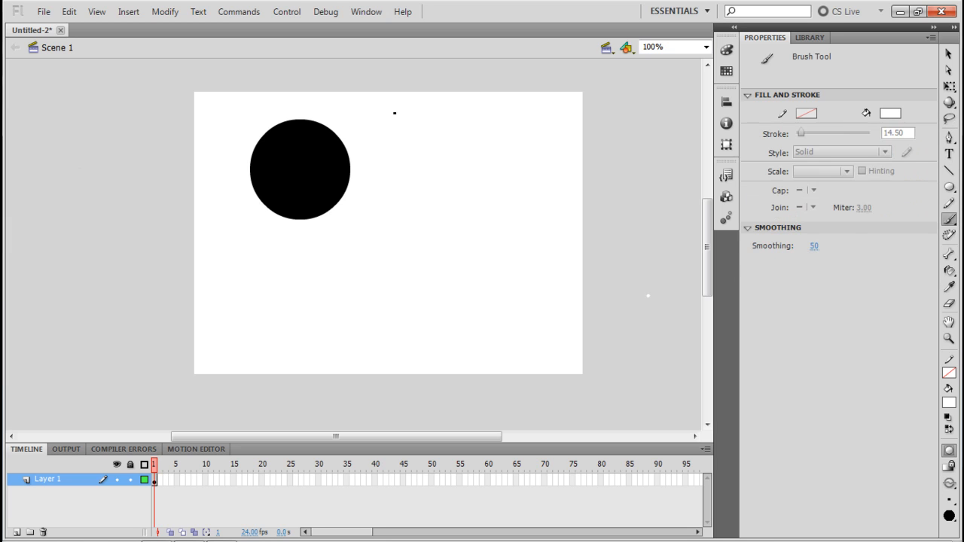
# - Paint a white line from the circle's right edge to its center and on to the lower-left edge, ending in an arrowhead
pyautogui.hotkey('ctrl', '=')
pyautogui.press('space')
pyautogui.moveTo(277, 173); pyautogui.dragTo(363, 258)
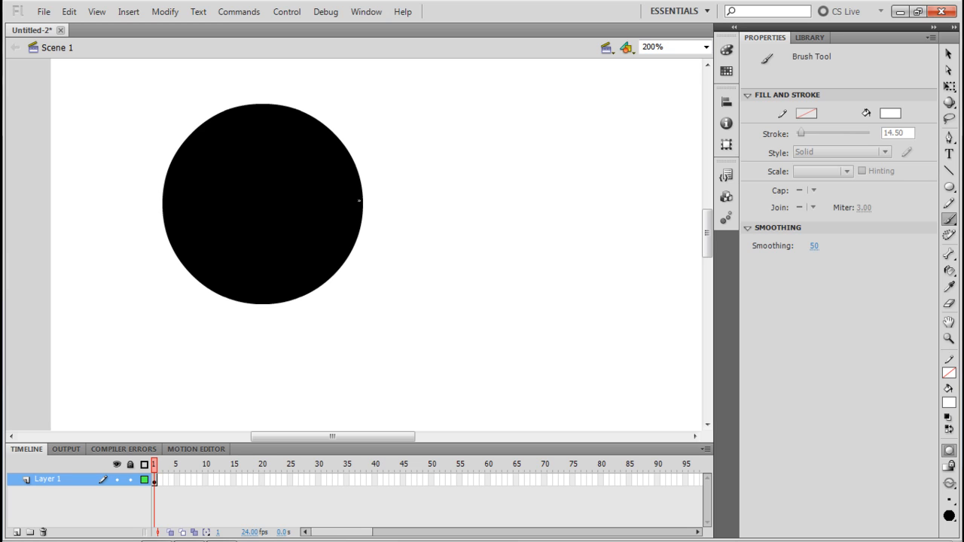
pyautogui.moveTo(361, 200)
pyautogui.mouseDown()
pyautogui.moveTo(264, 201)
pyautogui.moveTo(239, 250)
pyautogui.mouseUp()
pyautogui.moveTo(212, 285); pyautogui.dragTo(214, 288)
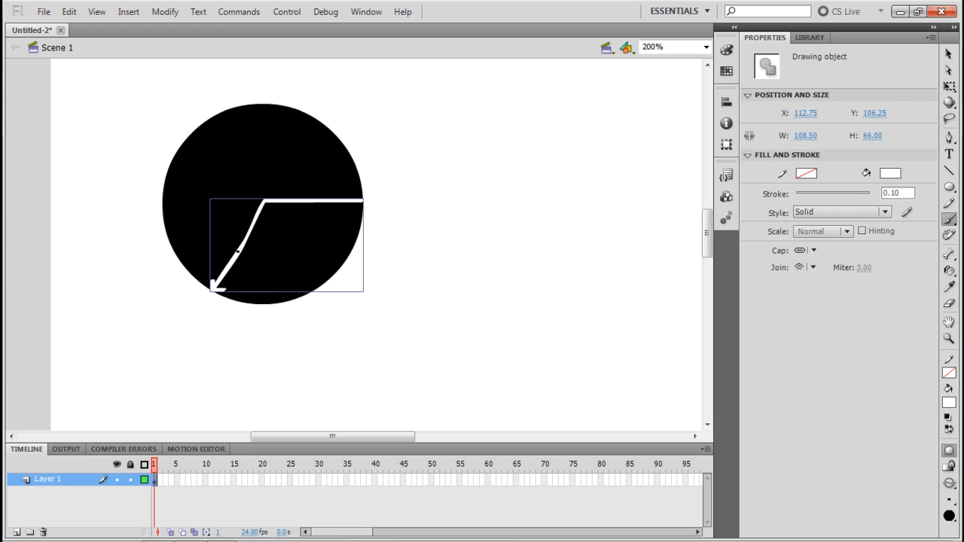
# - Paint a small angle arc between the two white lines, plus an arrow with a question mark pointing at it
pyautogui.moveTo(259, 222); pyautogui.dragTo(280, 203)
pyautogui.moveTo(287, 248); pyautogui.dragTo(280, 219)
pyautogui.moveTo(290, 255); pyautogui.dragTo(293, 280)
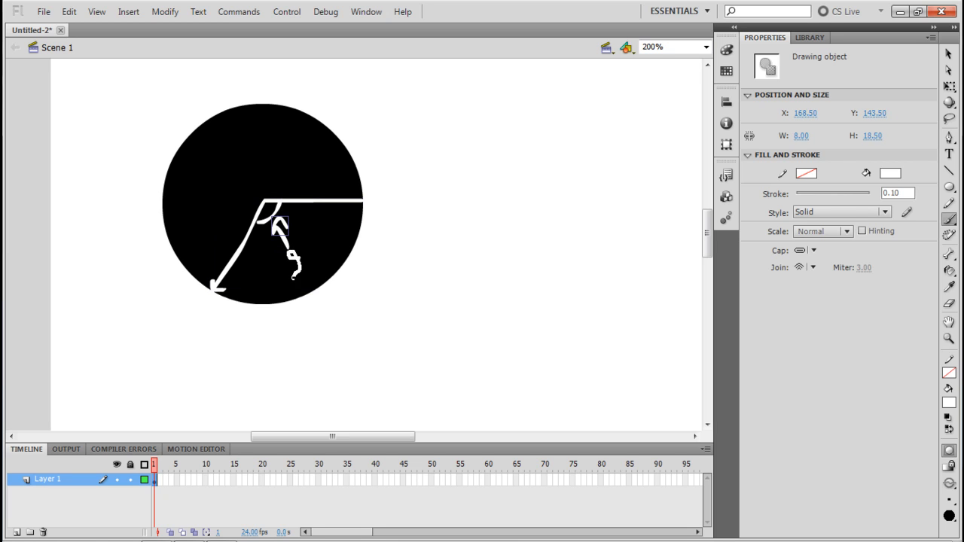
pyautogui.click(294, 293)
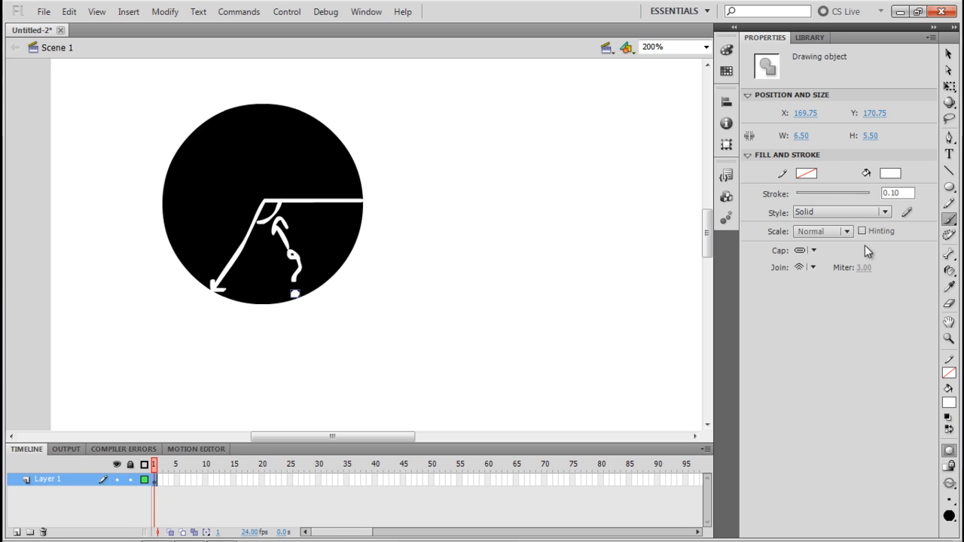
# - Set the Oval tool's start angle to 90
pyautogui.moveTo(539, 284); pyautogui.dragTo(448, 296)
pyautogui.hotkey('ctrl', '-')
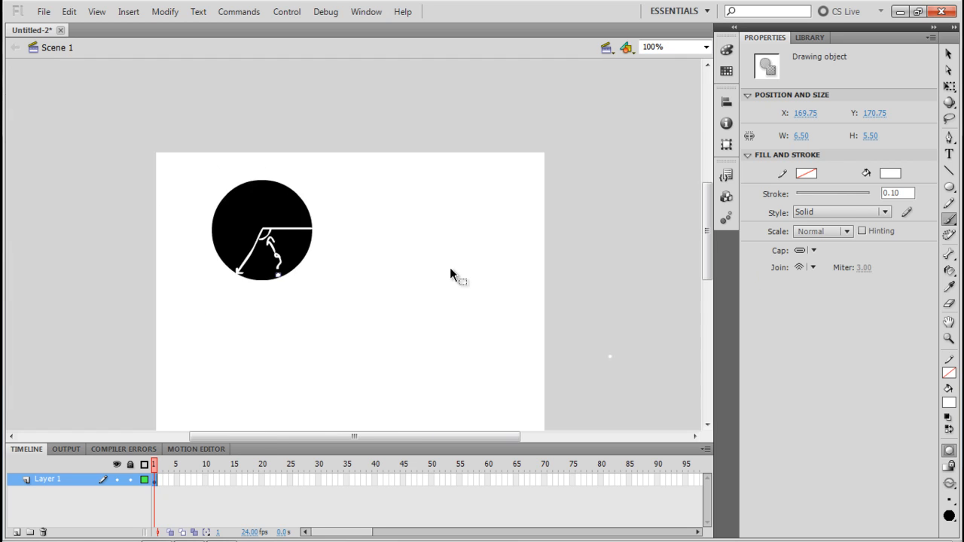
pyautogui.hotkey('ctrl', '-')
pyautogui.hotkey('ctrl', '=')
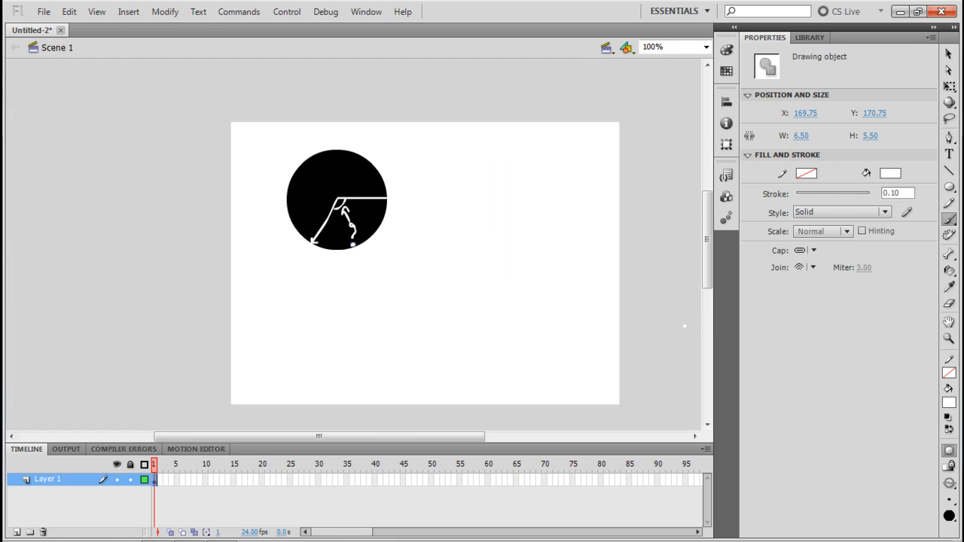
pyautogui.click(949, 187)
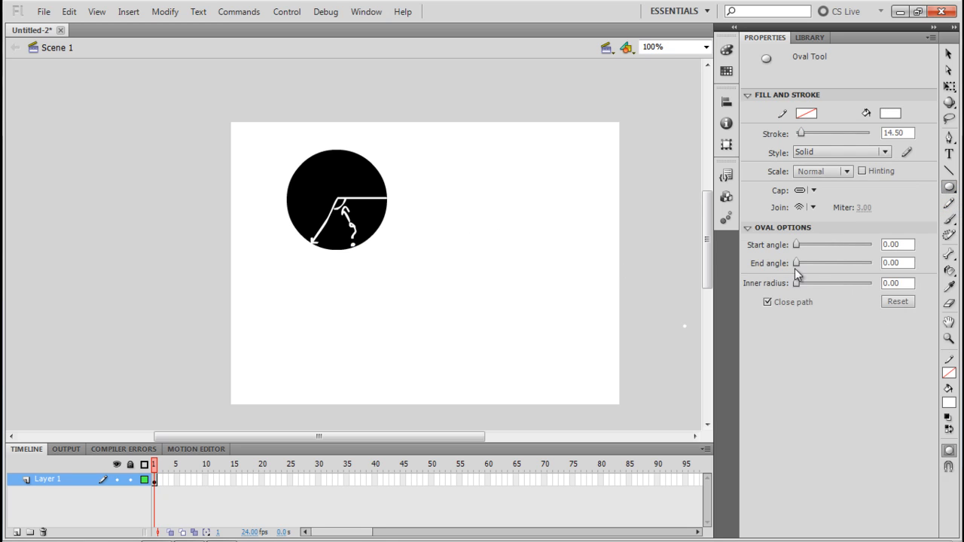
pyautogui.click(894, 244)
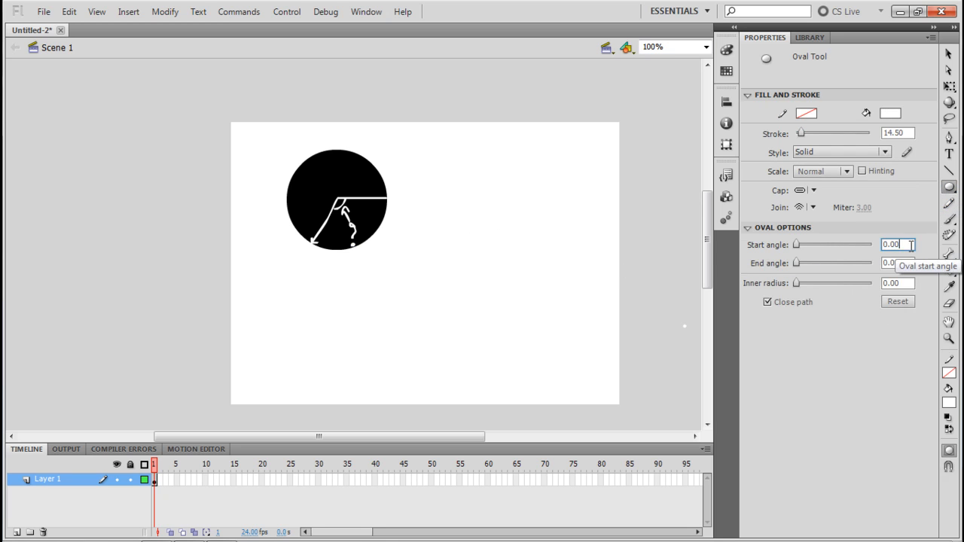
pyautogui.write('90')
pyautogui.click(792, 262)
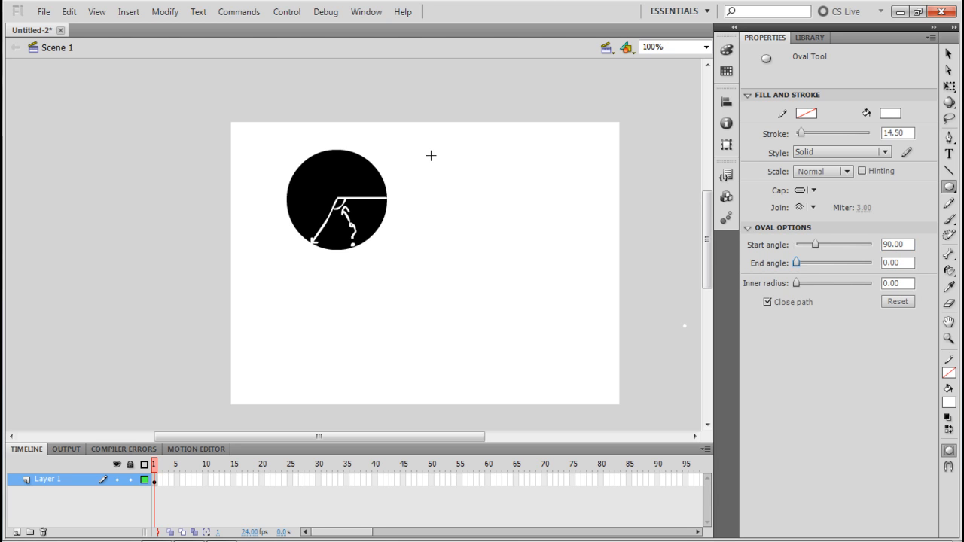
# - Change the fill to black and draw a three-quarter circle about 141 px wide beside the annotated circle
pyautogui.moveTo(437, 161); pyautogui.dragTo(538, 240)
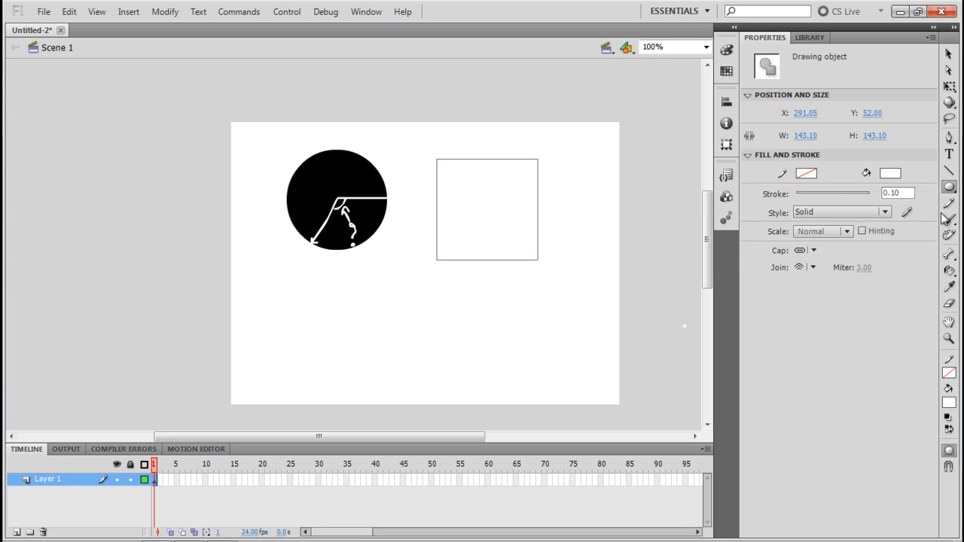
pyautogui.hotkey('ctrl', 'z')
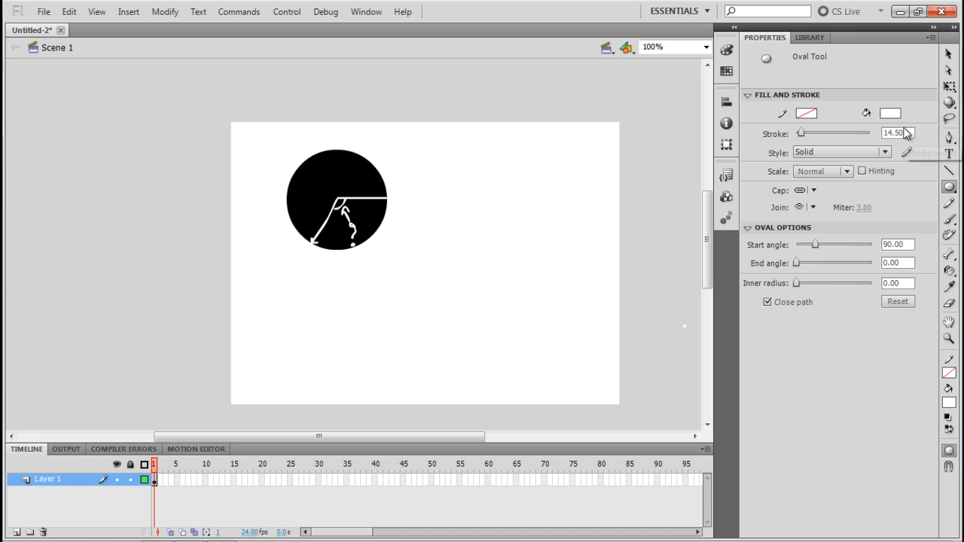
pyautogui.click(892, 114)
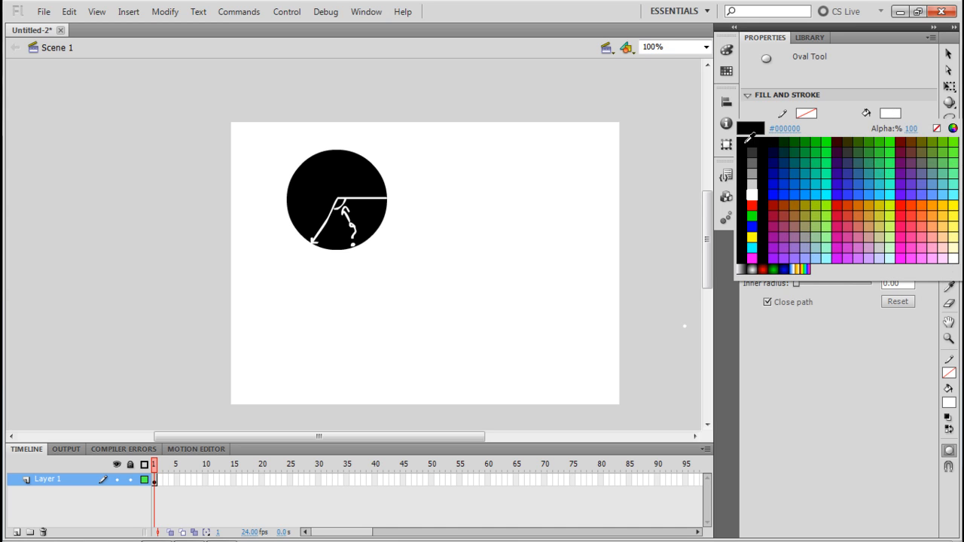
pyautogui.click(747, 141)
pyautogui.moveTo(434, 158); pyautogui.dragTo(536, 240)
# - Move the three-quarter circle level with the annotated circle, at about X 287, Y 39
pyautogui.click(948, 53)
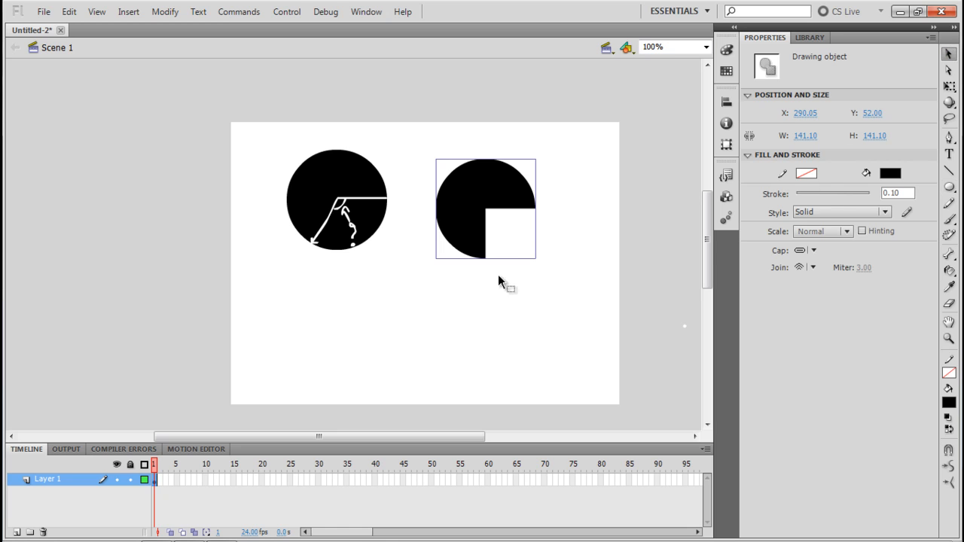
pyautogui.click(501, 281)
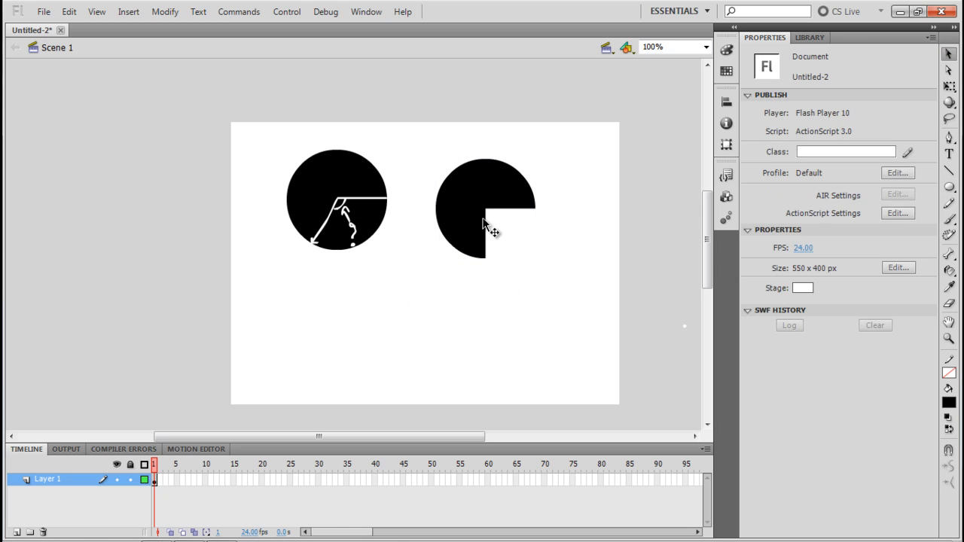
pyautogui.moveTo(496, 212)
pyautogui.mouseDown()
pyautogui.moveTo(499, 269)
pyautogui.moveTo(477, 211)
pyautogui.mouseUp()
pyautogui.click(521, 255)
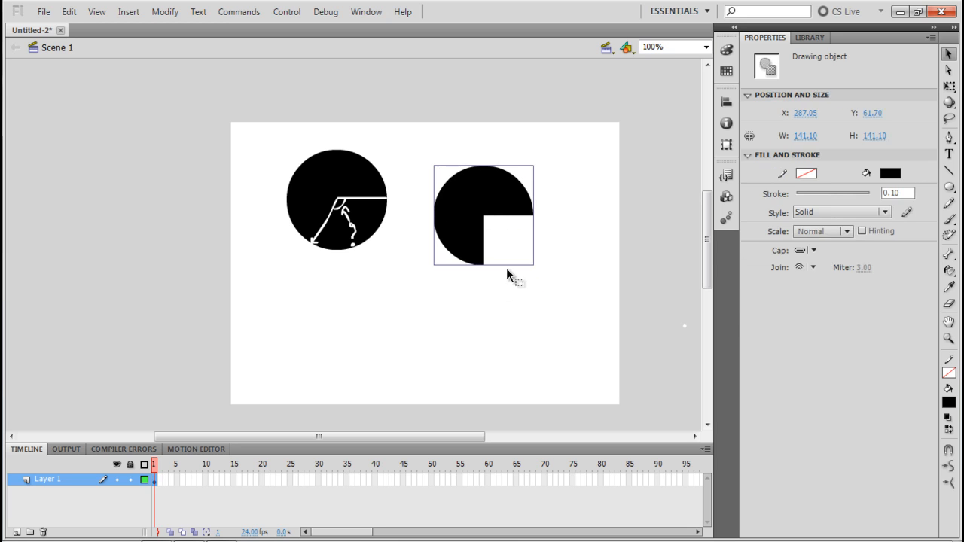
pyautogui.click(507, 270)
pyautogui.moveTo(474, 247); pyautogui.dragTo(475, 232)
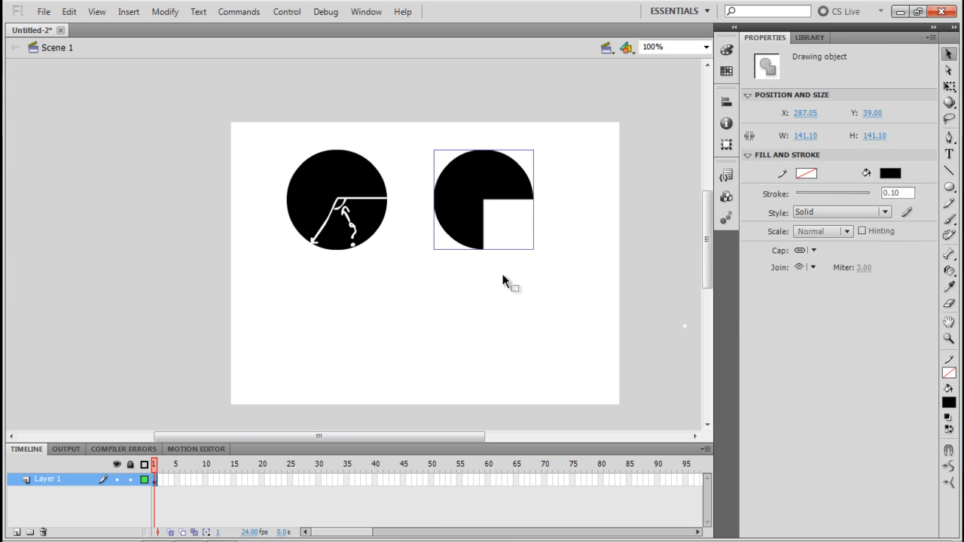
# - Set the Oval tool's start angle back to 0
pyautogui.click(949, 186)
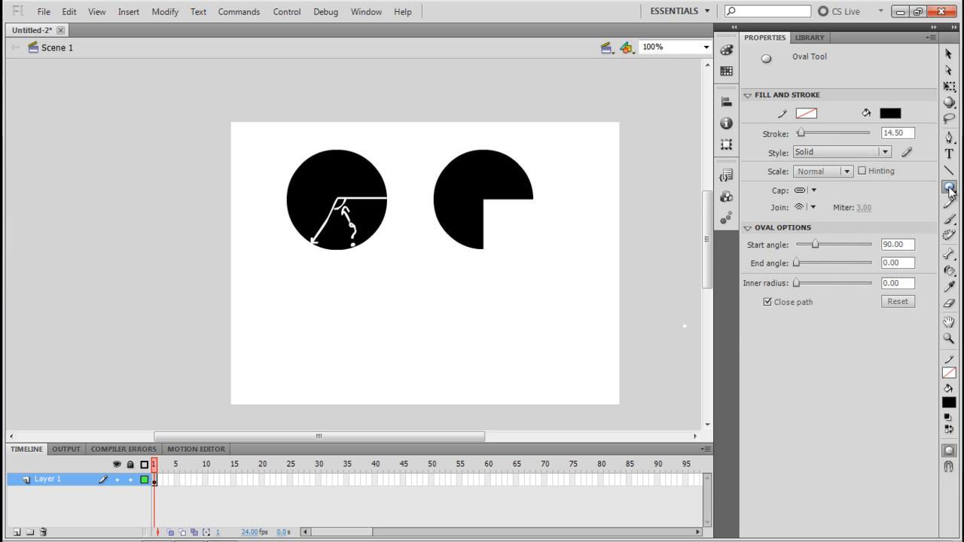
pyautogui.doubleClick(896, 244)
pyautogui.write('0')
pyautogui.press('Return')
# - Set the inner radius to 5 and draw a black oval about 167 by 154 px below the two shapes
pyautogui.doubleClick(896, 283)
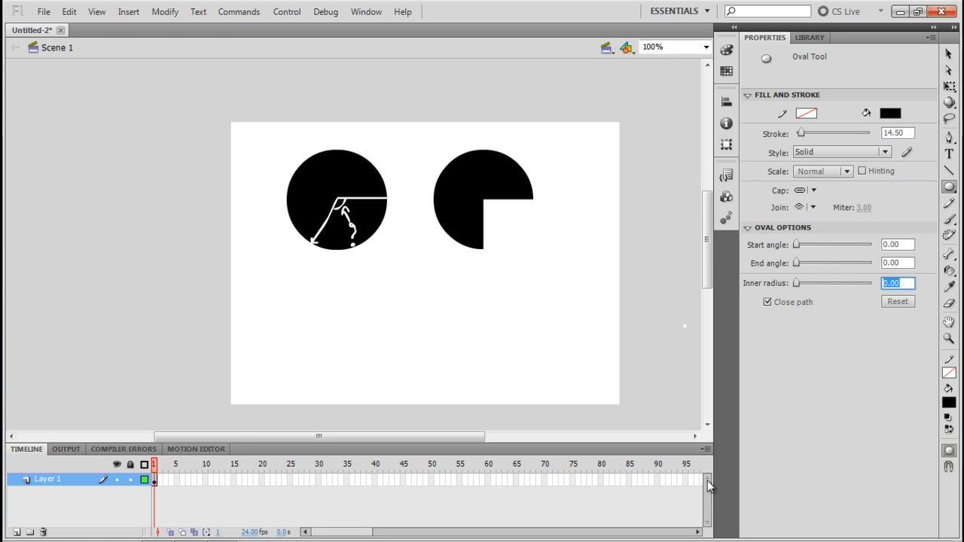
pyautogui.write('5')
pyautogui.press('Return')
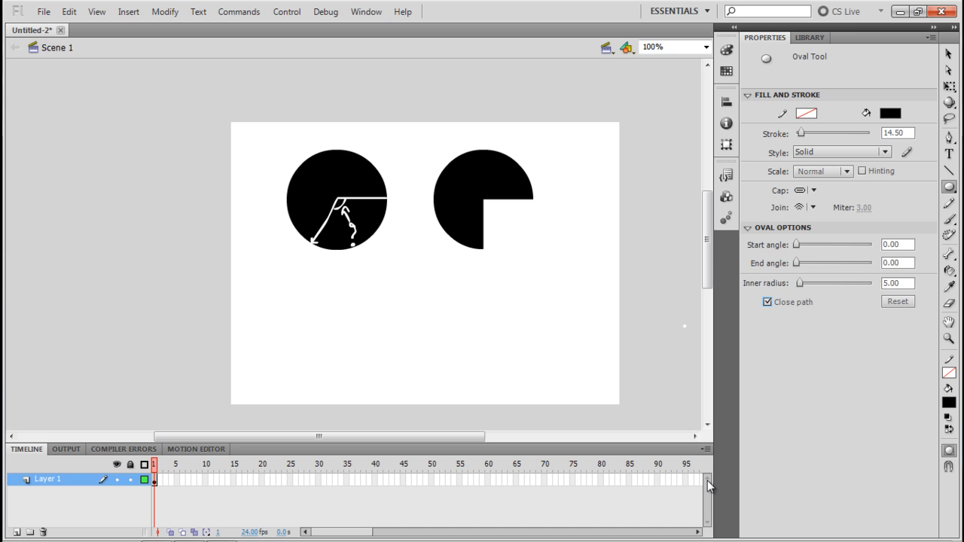
pyautogui.moveTo(349, 282); pyautogui.dragTo(463, 384)
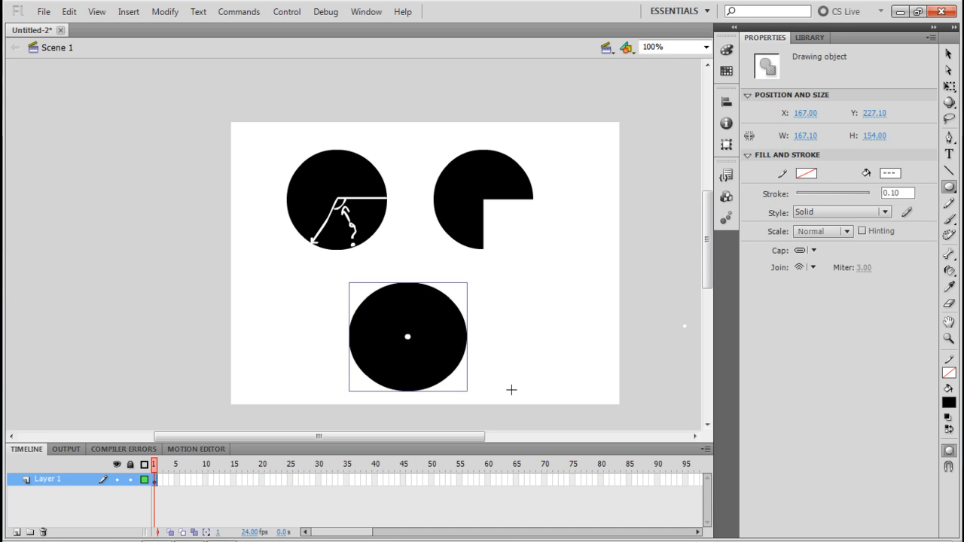
# - Replace the last oval with a black ring about 162 px wide, using an inner radius of 20
pyautogui.hotkey('ctrl', 'z')
pyautogui.click(897, 284)
pyautogui.write('20')
pyautogui.press('Return')
pyautogui.moveTo(356, 294)
pyautogui.mouseDown()
pyautogui.moveTo(485, 392)
pyautogui.moveTo(465, 400)
pyautogui.moveTo(470, 408)
pyautogui.mouseUp()
# - Move the ring up to about X 178, Y 208
pyautogui.click(949, 55)
pyautogui.moveTo(454, 348); pyautogui.dragTo(455, 324)
pyautogui.click(523, 358)
pyautogui.click(419, 343)
# - Examine the ring and its hole up close, both inside its drawing object and on the stage
pyautogui.doubleClick(445, 358)
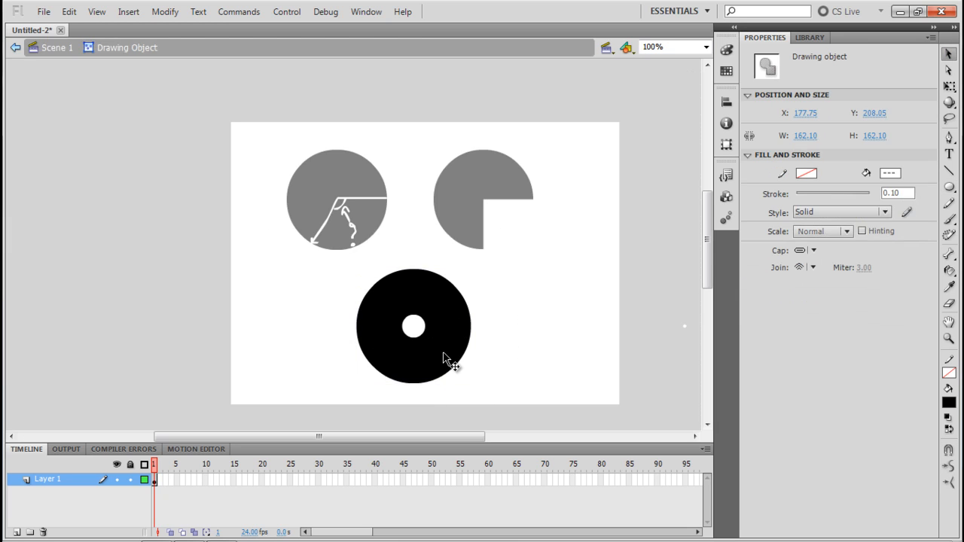
pyautogui.click(446, 360)
pyautogui.doubleClick(538, 360)
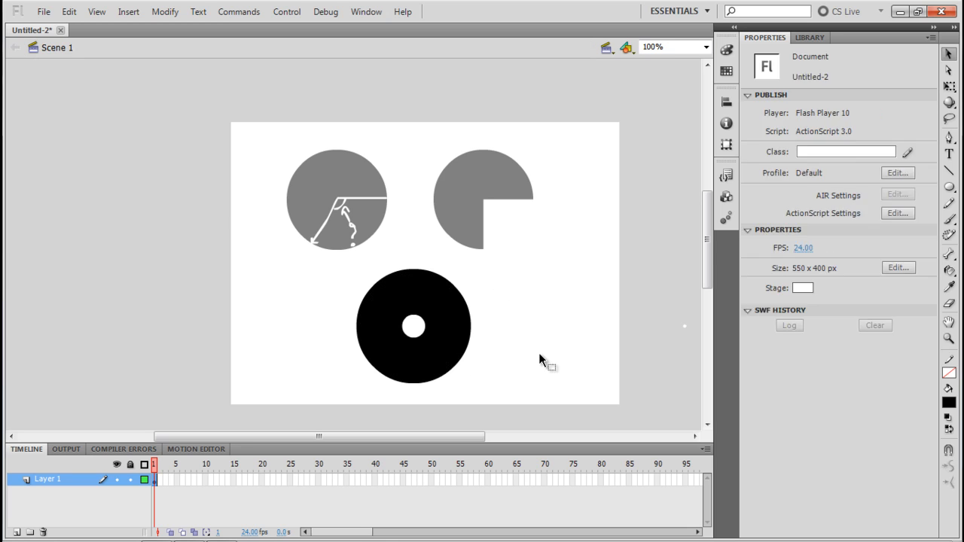
pyautogui.click(411, 336)
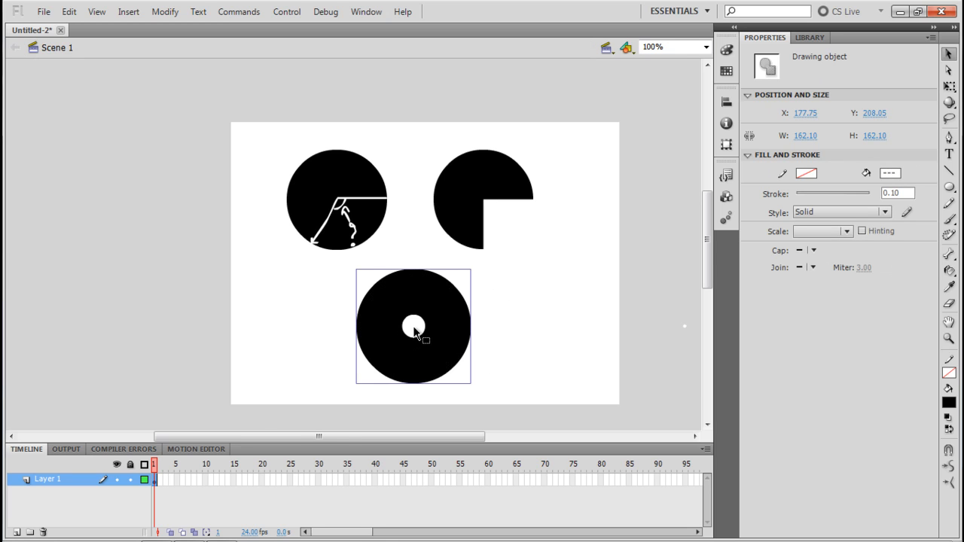
pyautogui.hotkey('ctrl', '=')
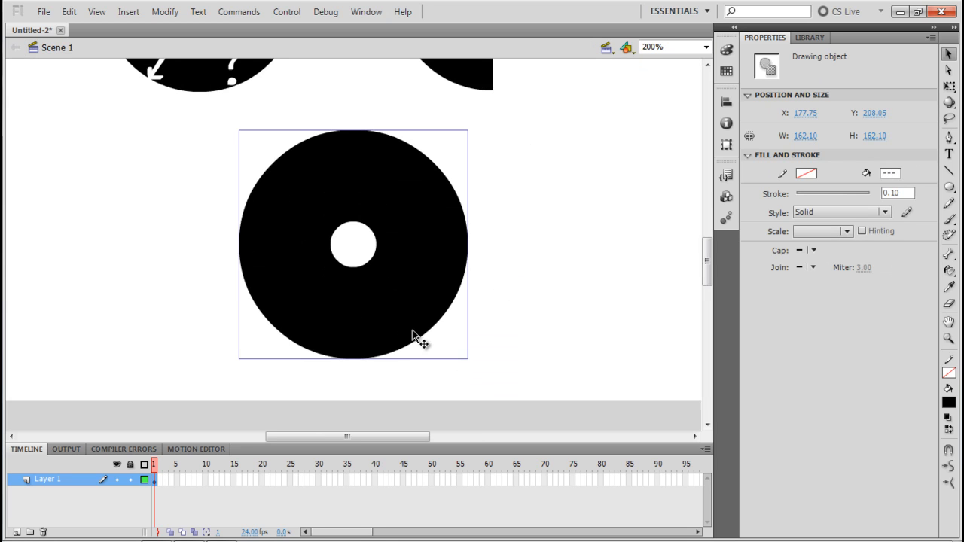
pyautogui.click(354, 252)
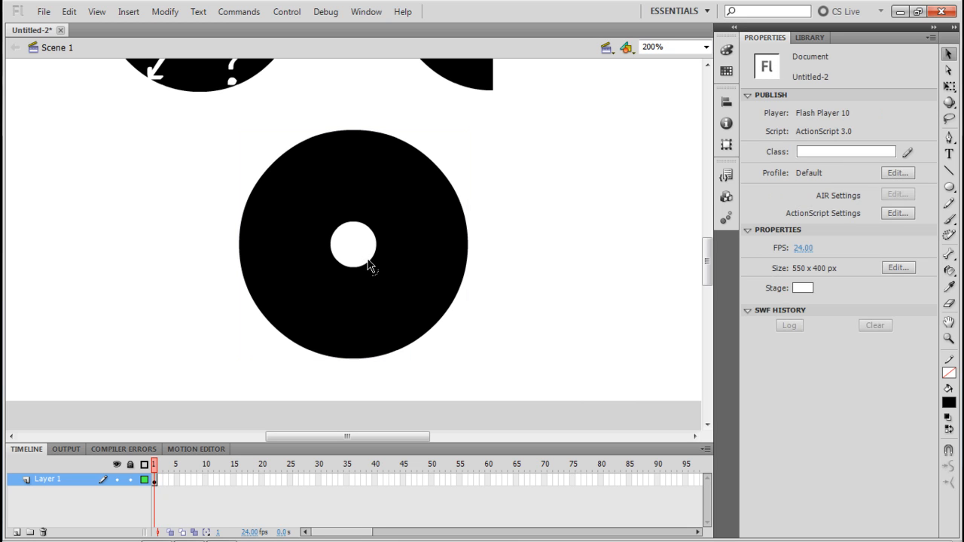
pyautogui.doubleClick(377, 252)
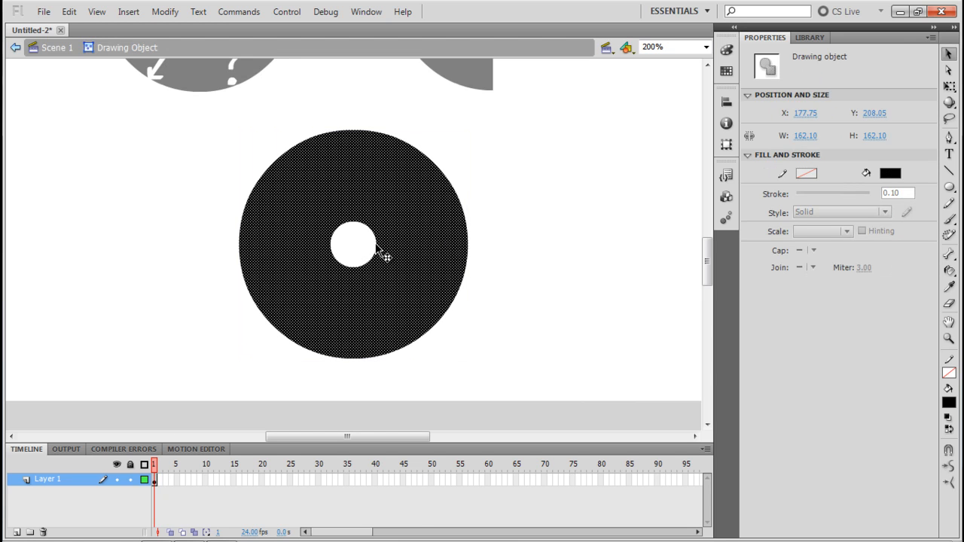
pyautogui.doubleClick(531, 290)
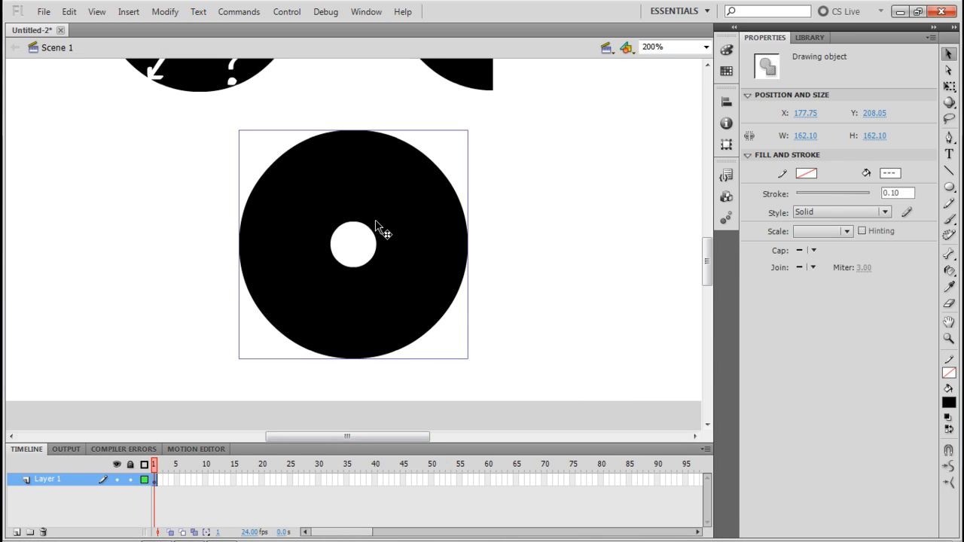
pyautogui.click(357, 247)
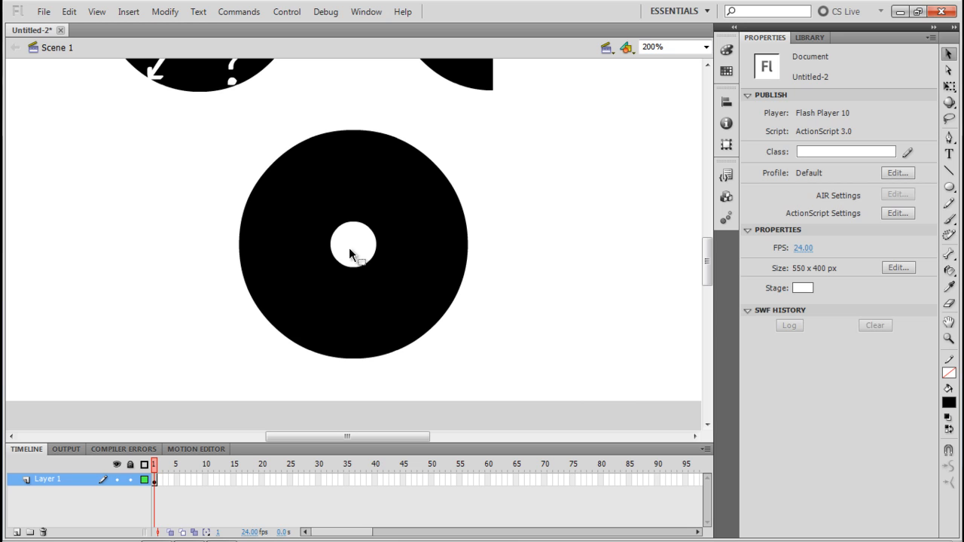
# - Move the ring to about X 188, Y 219, centred below the two shapes
pyautogui.moveTo(403, 229)
pyautogui.mouseDown()
pyautogui.moveTo(444, 222)
pyautogui.moveTo(527, 233)
pyautogui.moveTo(202, 234)
pyautogui.moveTo(367, 237)
pyautogui.mouseUp()
pyautogui.scroll(3, 444, 294)
pyautogui.hotkey('ctrl', '1')
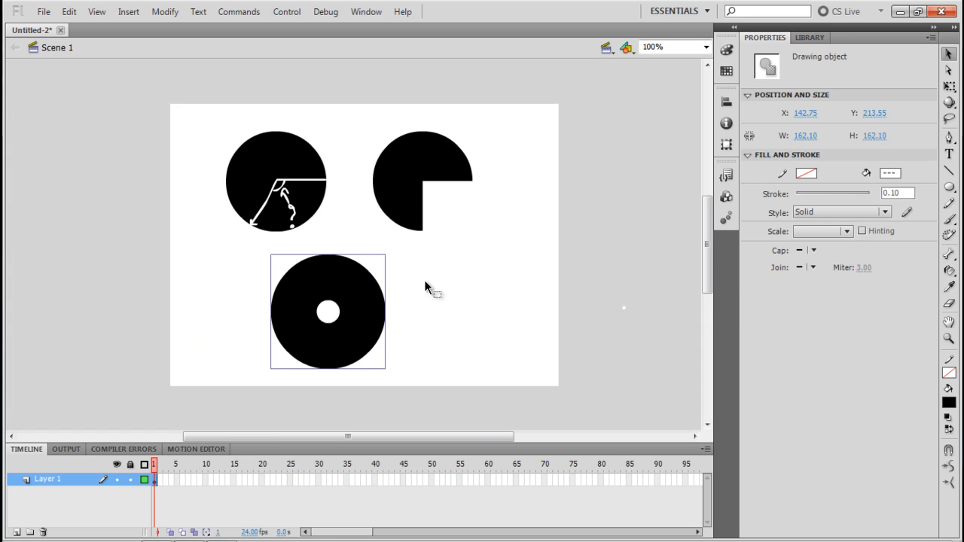
pyautogui.moveTo(381, 336); pyautogui.dragTo(415, 339)
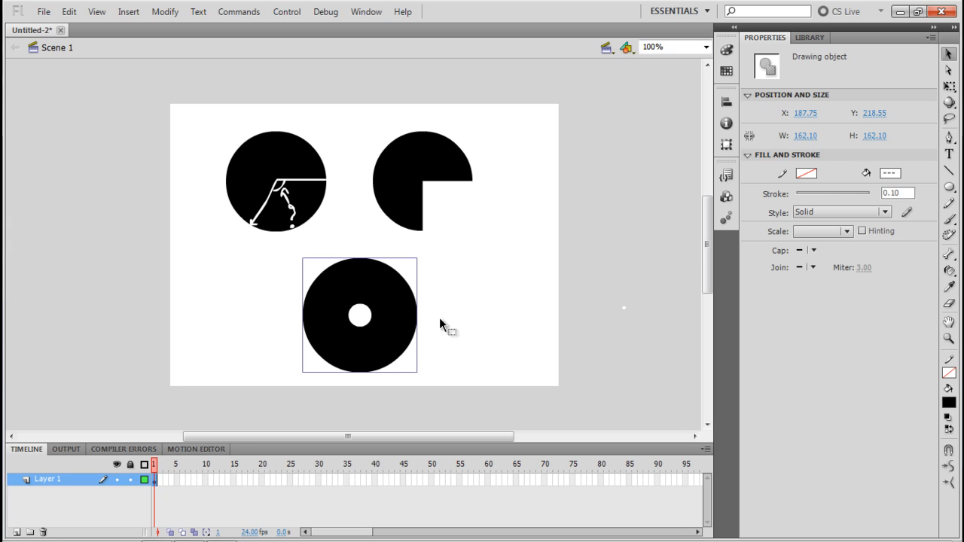
# - Set the Oval tool's inner radius to 0 and end angle to 90, and draw a quarter circle about 68 by 76 px beside the ring
pyautogui.click(949, 187)
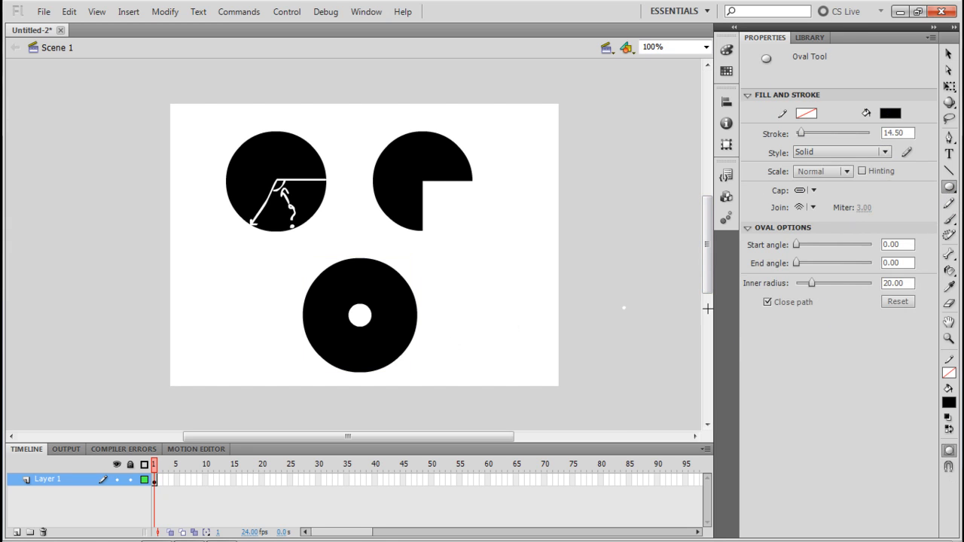
pyautogui.moveTo(811, 283); pyautogui.dragTo(796, 284)
pyautogui.click(949, 56)
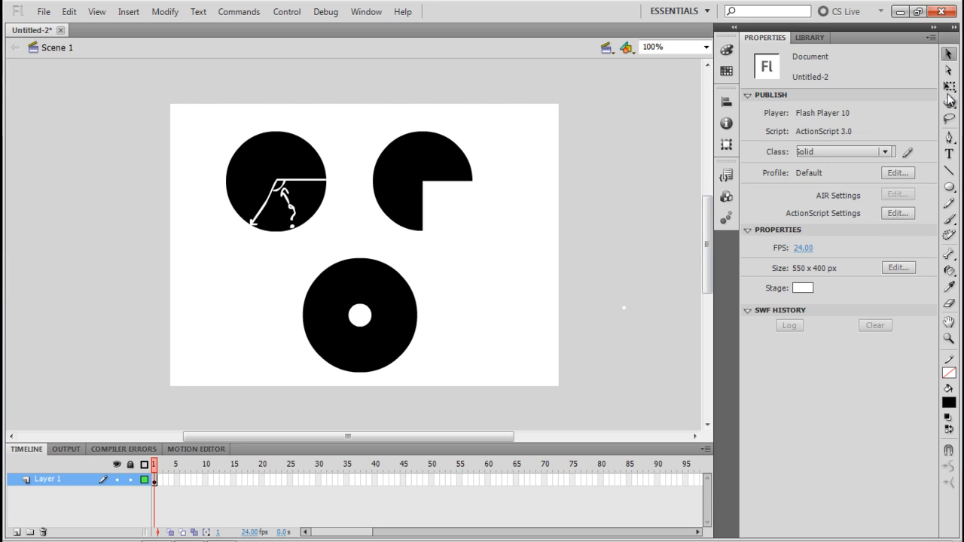
pyautogui.click(949, 187)
pyautogui.click(796, 265)
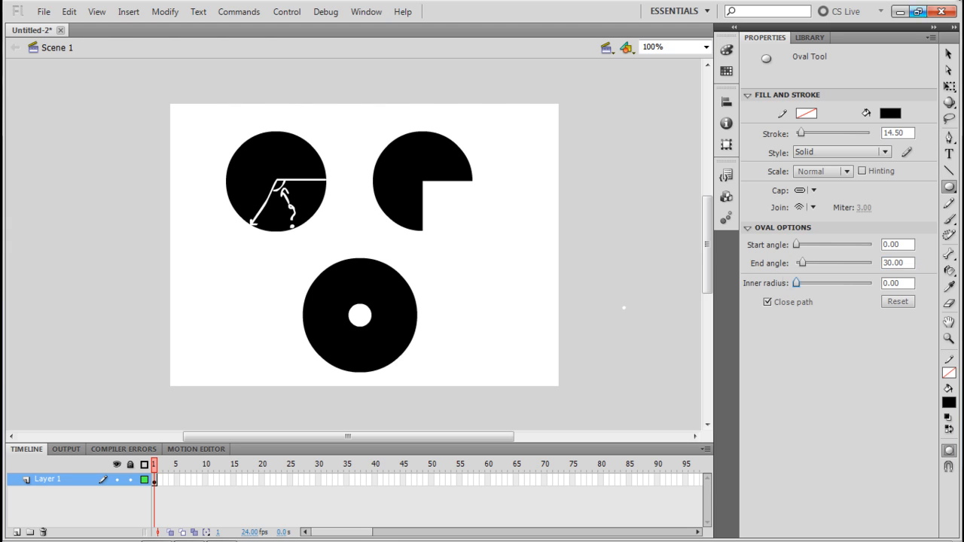
pyautogui.press('Return')
pyautogui.write('90')
pyautogui.press('Return')
pyautogui.moveTo(449, 251)
pyautogui.mouseDown()
pyautogui.moveTo(474, 308)
pyautogui.moveTo(545, 360)
pyautogui.mouseUp()
# - Move the quarter circle to about X 377, Y 180 and lower the three-quarter circle towards it
pyautogui.click(949, 54)
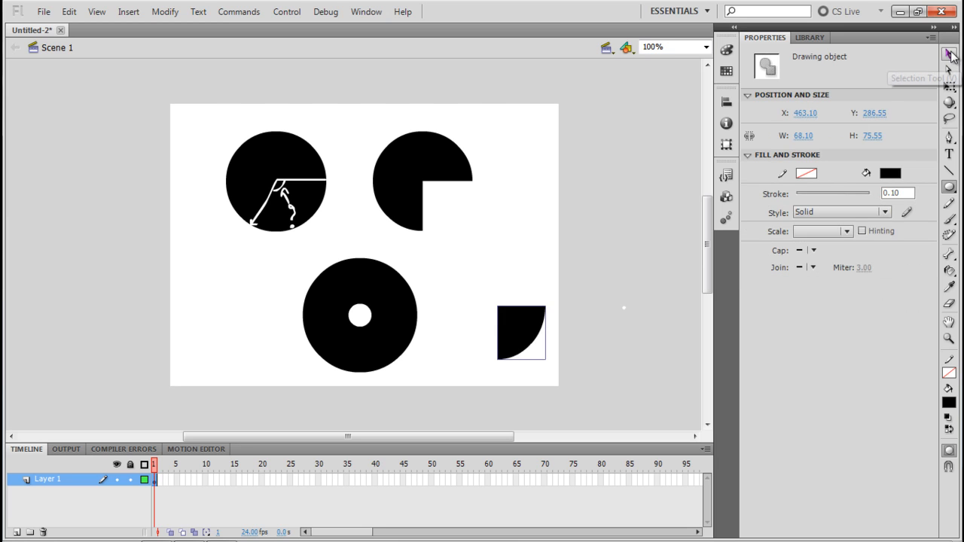
pyautogui.moveTo(507, 322); pyautogui.dragTo(456, 255)
pyautogui.click(445, 213)
pyautogui.moveTo(426, 162); pyautogui.dragTo(430, 205)
pyautogui.click(532, 194)
# - Delete the ring and raise the three-quarter circle slightly
pyautogui.click(367, 305)
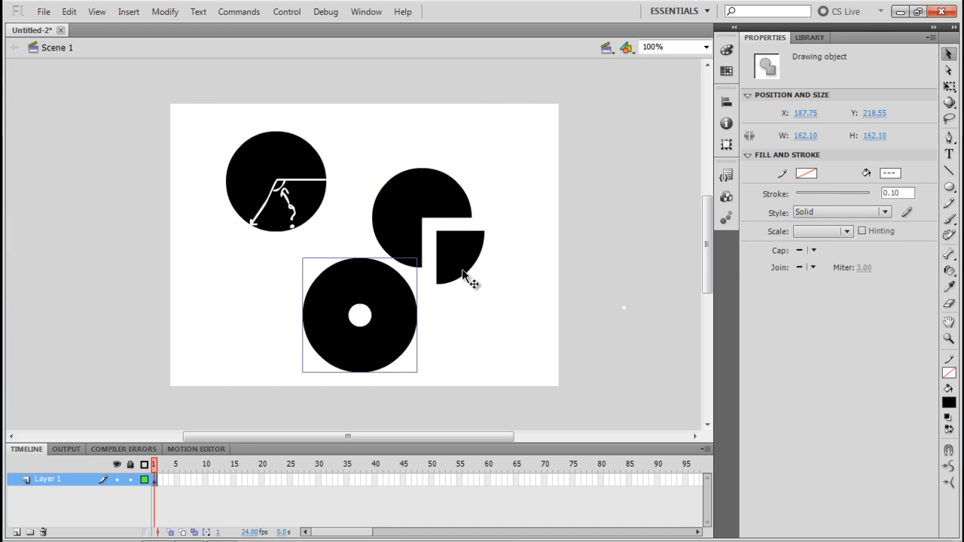
pyautogui.press('Delete')
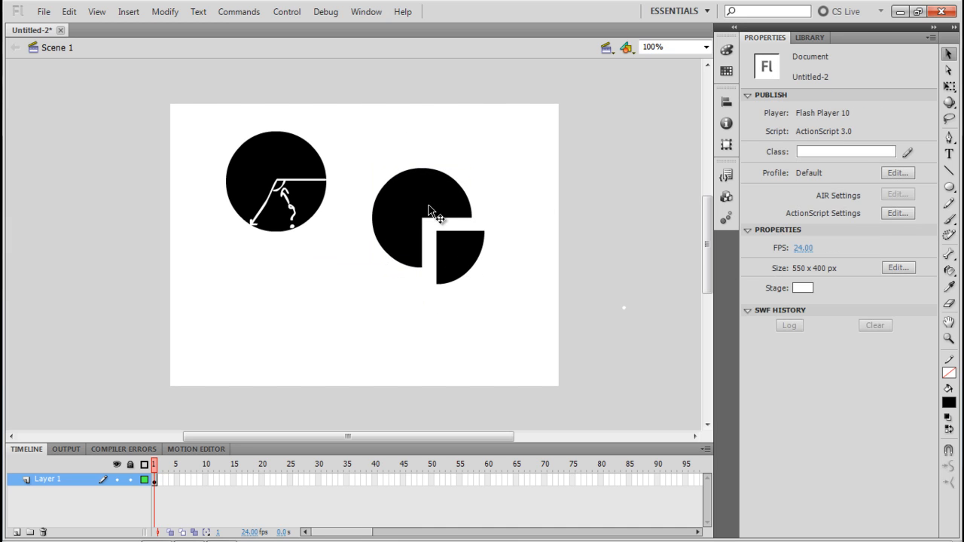
pyautogui.moveTo(429, 211); pyautogui.dragTo(428, 201)
# - Fit the quarter circle into the gap of the three-quarter circle, at about X 362, Y 153
pyautogui.click(479, 267)
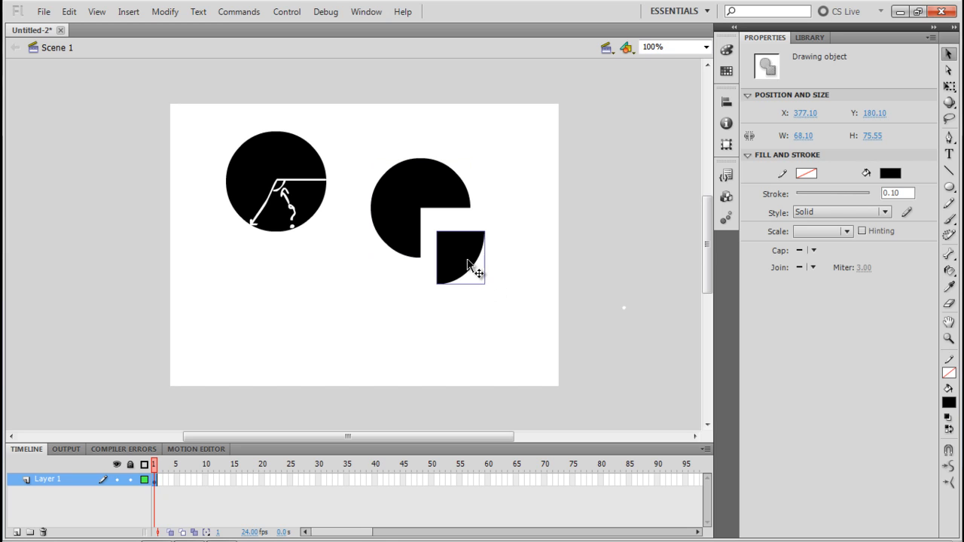
pyautogui.moveTo(474, 263); pyautogui.dragTo(464, 302)
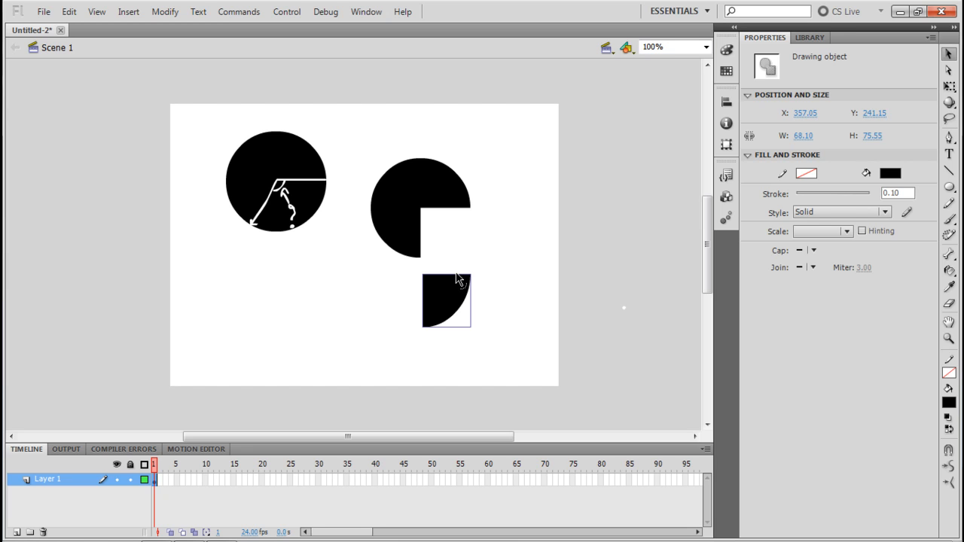
pyautogui.click(451, 359)
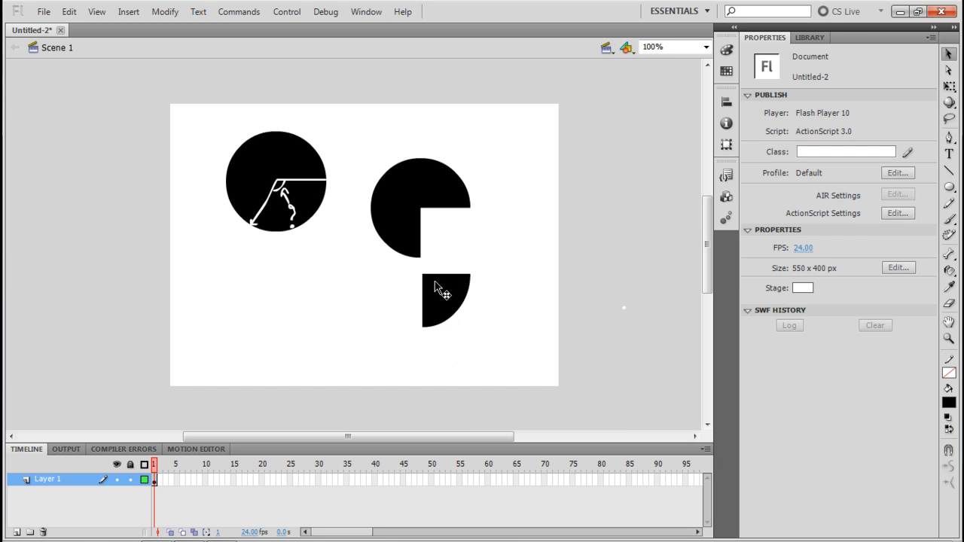
pyautogui.moveTo(455, 301); pyautogui.dragTo(458, 237)
pyautogui.click(499, 265)
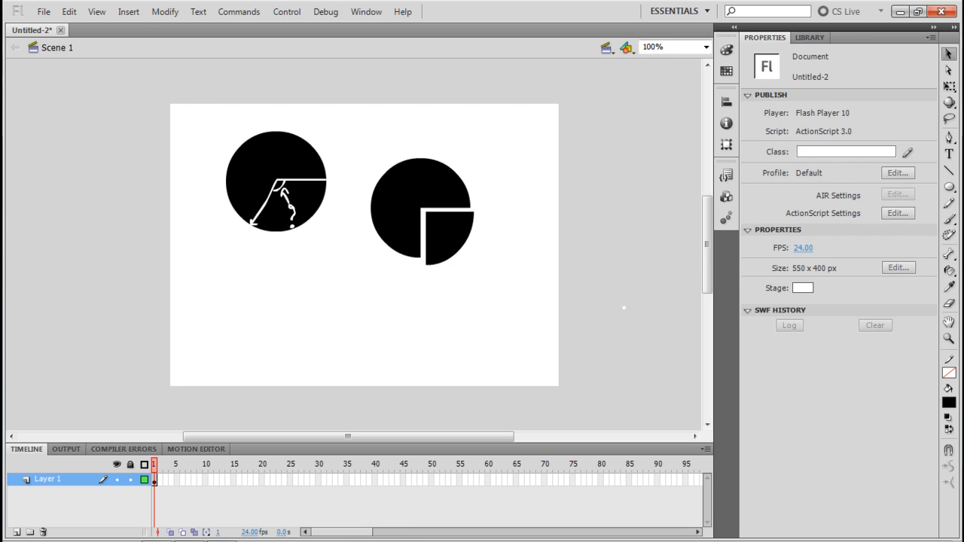
# - Draw a black circle about 155 by 156 px below the annotated circle with the Oval Primitive tool
pyautogui.moveTo(949, 187); pyautogui.dragTo(882, 219)
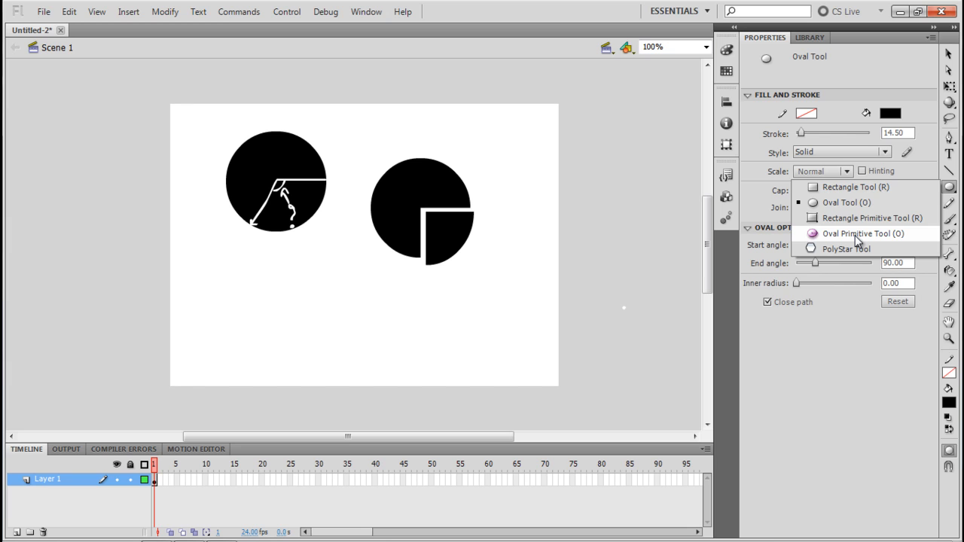
pyautogui.click(858, 236)
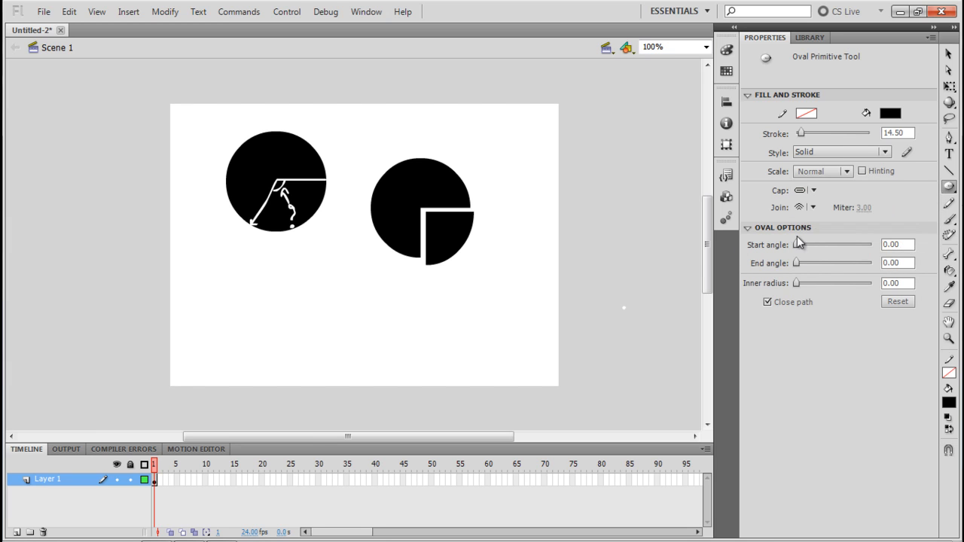
pyautogui.click(952, 55)
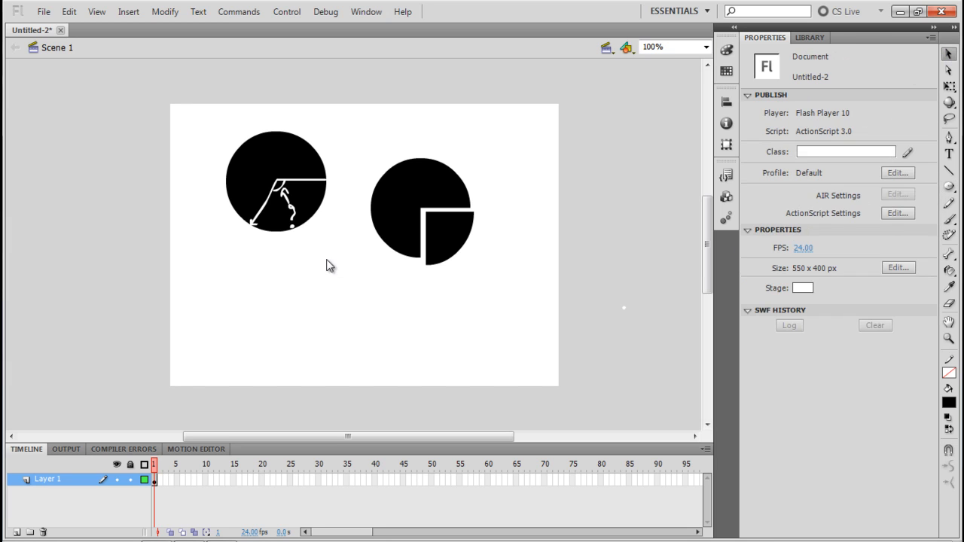
pyautogui.click(448, 248)
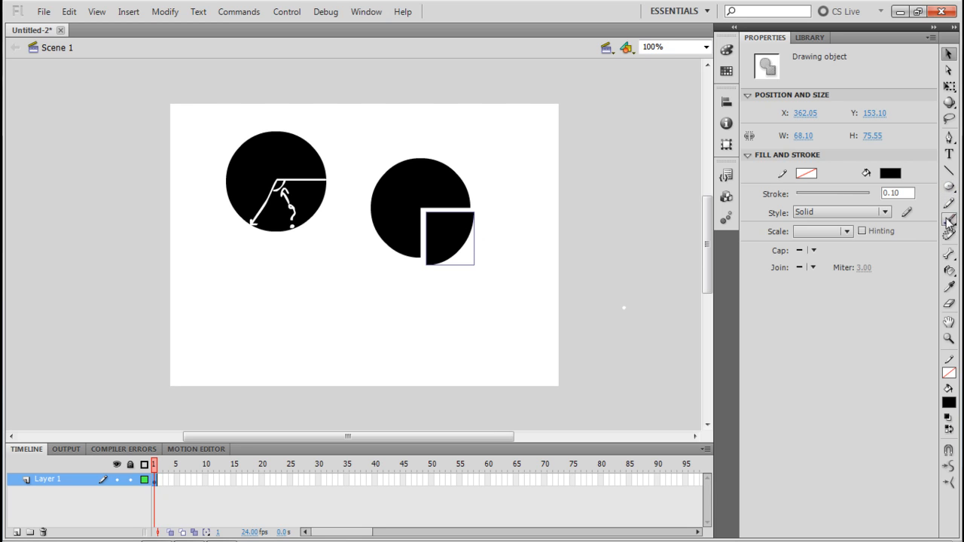
pyautogui.click(949, 188)
pyautogui.moveTo(235, 269); pyautogui.dragTo(344, 379)
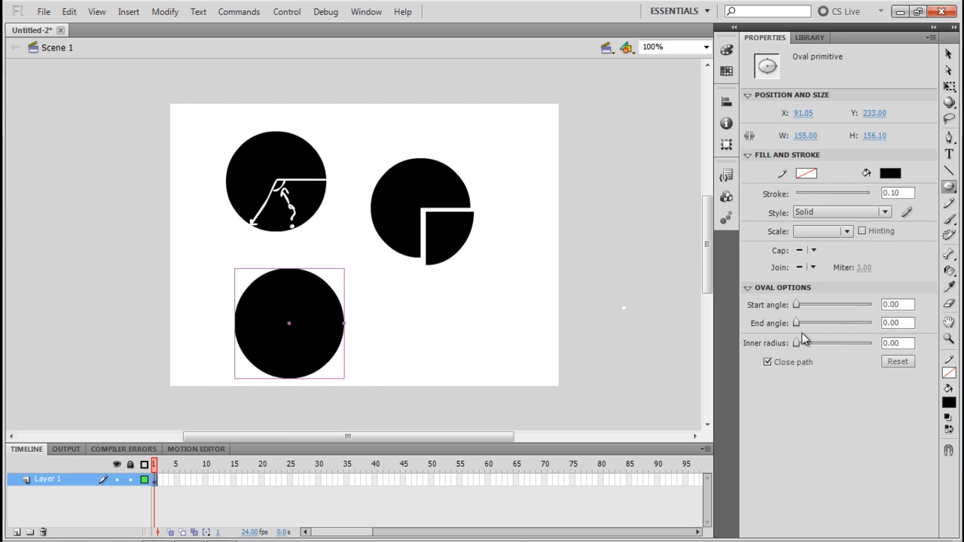
# - Set the oval primitive's start angle to 67.29 and inner radius to 37.01
pyautogui.moveTo(796, 304); pyautogui.dragTo(824, 343)
pyautogui.moveTo(797, 305); pyautogui.dragTo(811, 305)
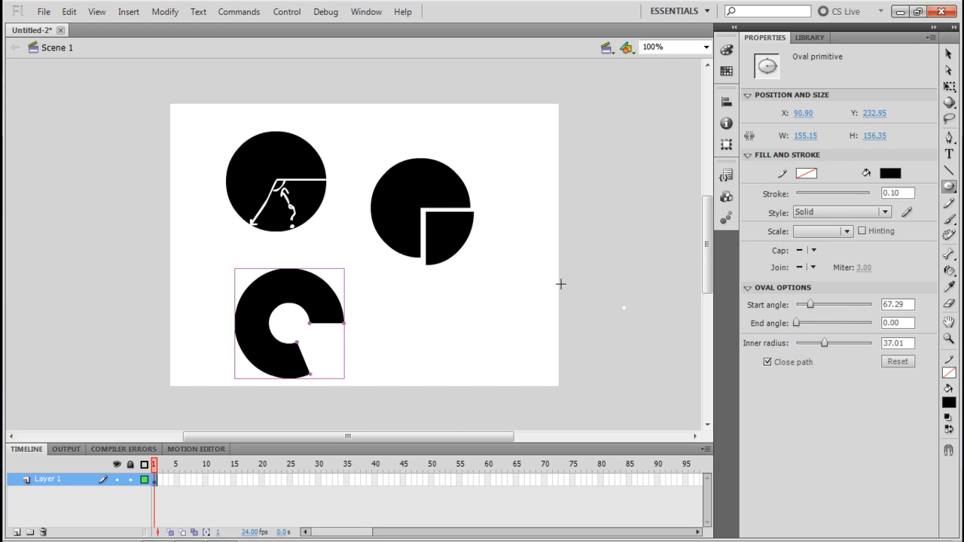
pyautogui.click(726, 217)
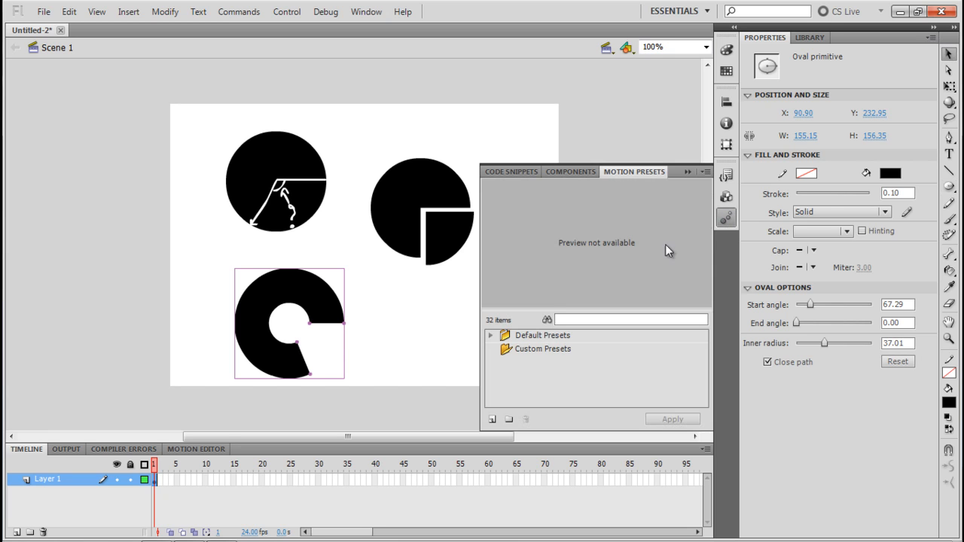
pyautogui.click(693, 174)
pyautogui.click(509, 296)
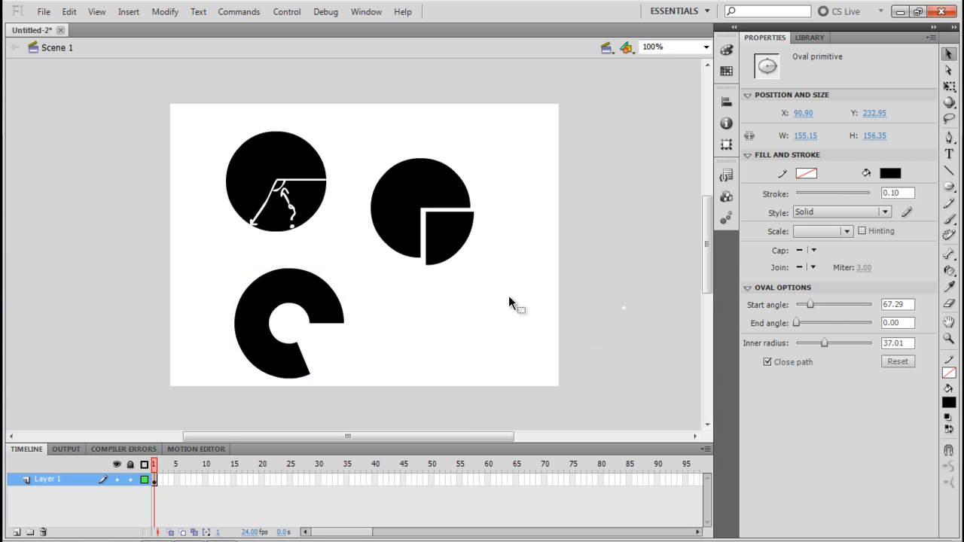
# - Draw two black pentagons below the split circle with the PolyStar tool
pyautogui.click(950, 187)
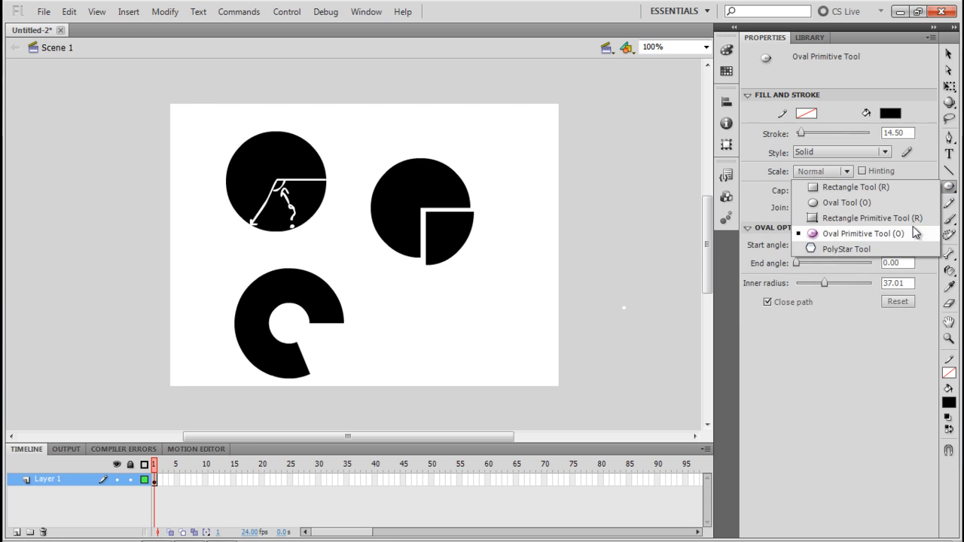
pyautogui.click(847, 249)
pyautogui.moveTo(415, 341); pyautogui.dragTo(526, 316)
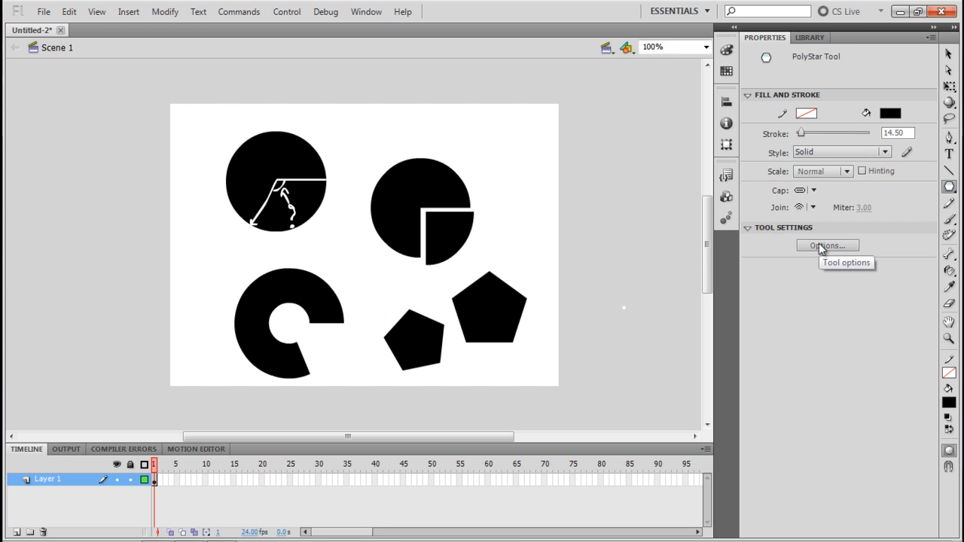
# - Set the PolyStar style to star and draw a black five-pointed star overlapping the split circle
pyautogui.click(824, 245)
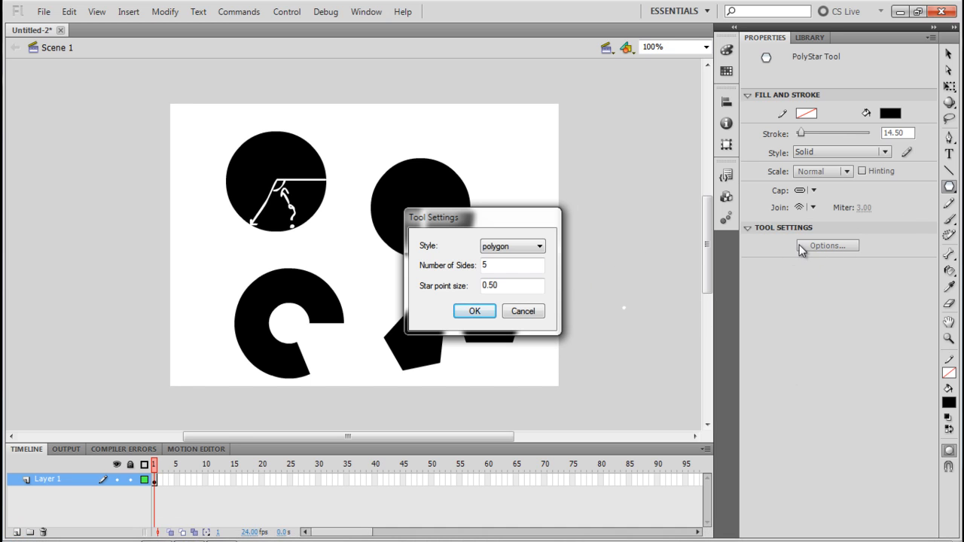
pyautogui.click(534, 247)
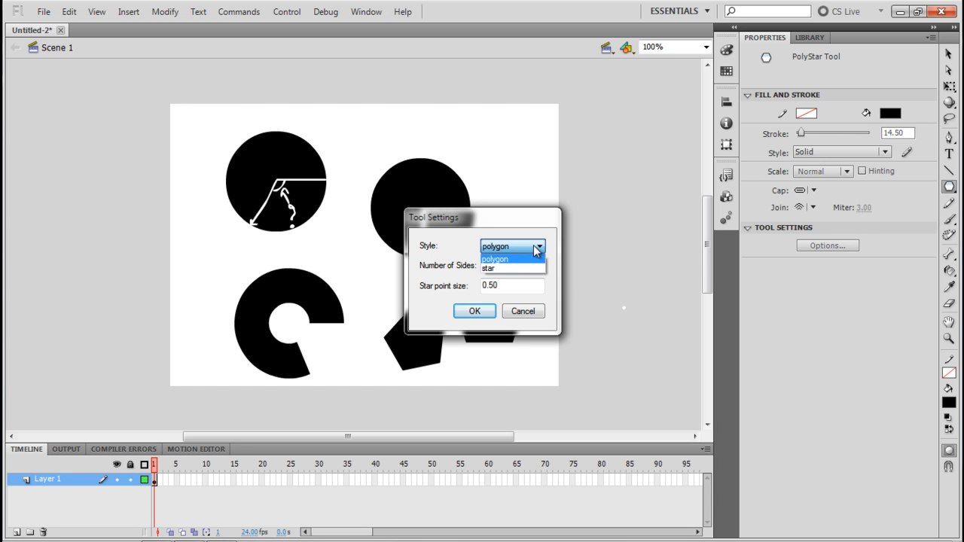
pyautogui.click(501, 268)
pyautogui.click(475, 311)
pyautogui.moveTo(475, 222); pyautogui.dragTo(520, 187)
# - Delete all the shapes from the stage
pyautogui.click(949, 54)
pyautogui.hotkey('ctrl', 'a')
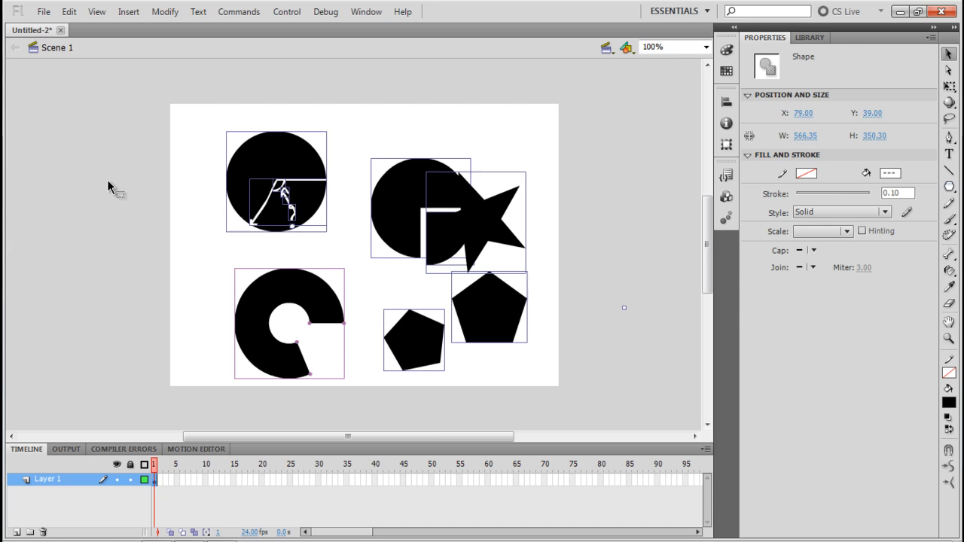
pyautogui.press('Delete')
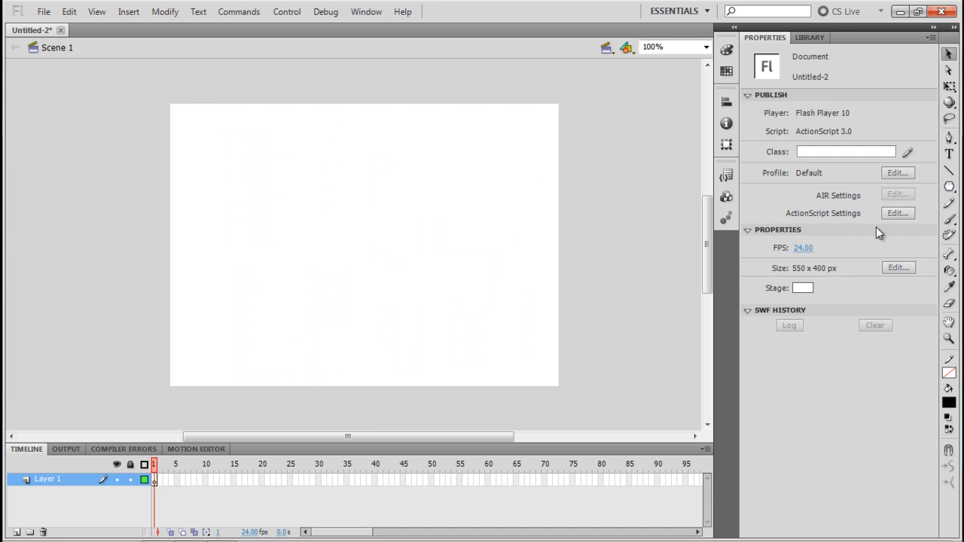
# - Draw a black star about 93 by 96 px near the stage's upper-left corner, at about X 51, Y 30
pyautogui.click(950, 188)
pyautogui.moveTo(206, 137)
pyautogui.mouseDown()
pyautogui.moveTo(254, 185)
pyautogui.moveTo(234, 167)
pyautogui.mouseUp()
pyautogui.press('v')
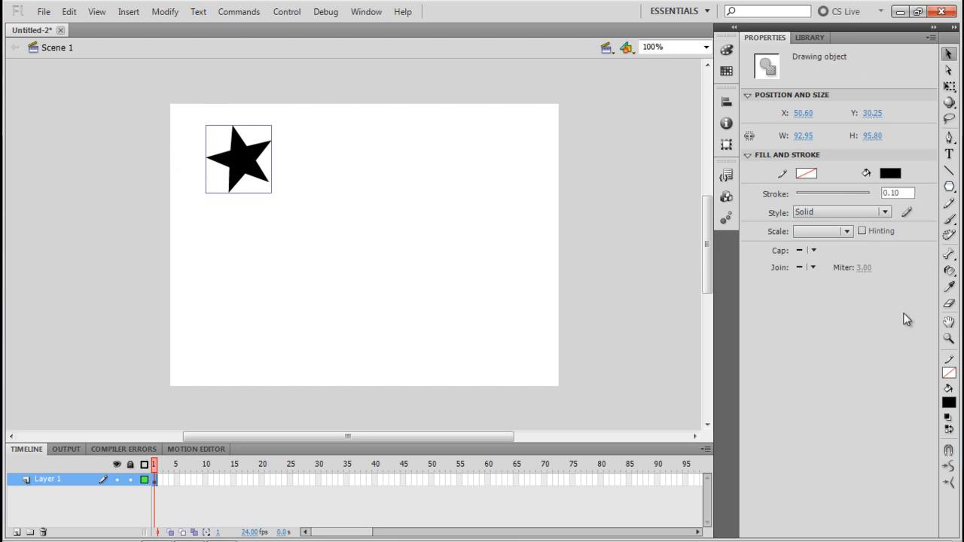
# - Set the PolyStar tool to 7 sides and draw a black star about 168 by 165 px at about X 142, Y 72
pyautogui.click(950, 188)
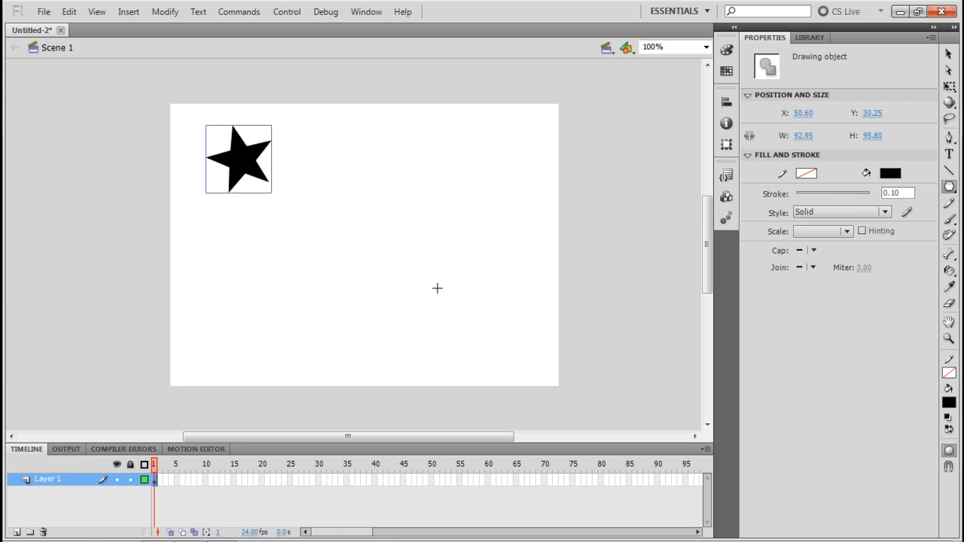
pyautogui.click(948, 54)
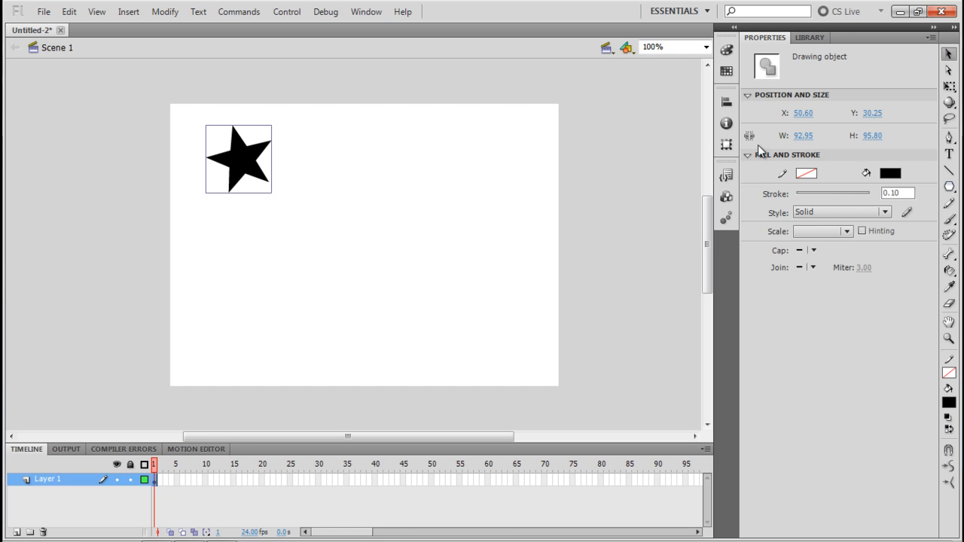
pyautogui.click(613, 191)
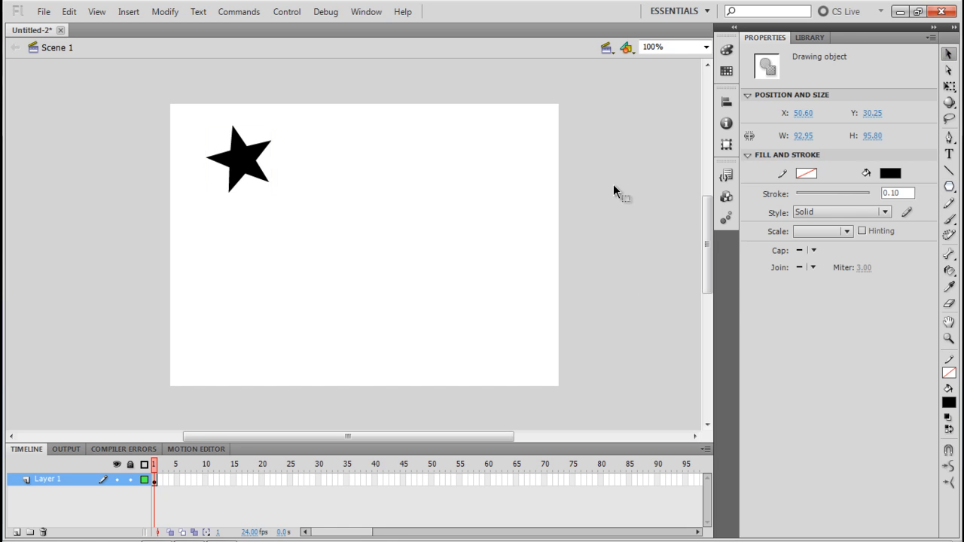
pyautogui.click(949, 188)
pyautogui.click(844, 247)
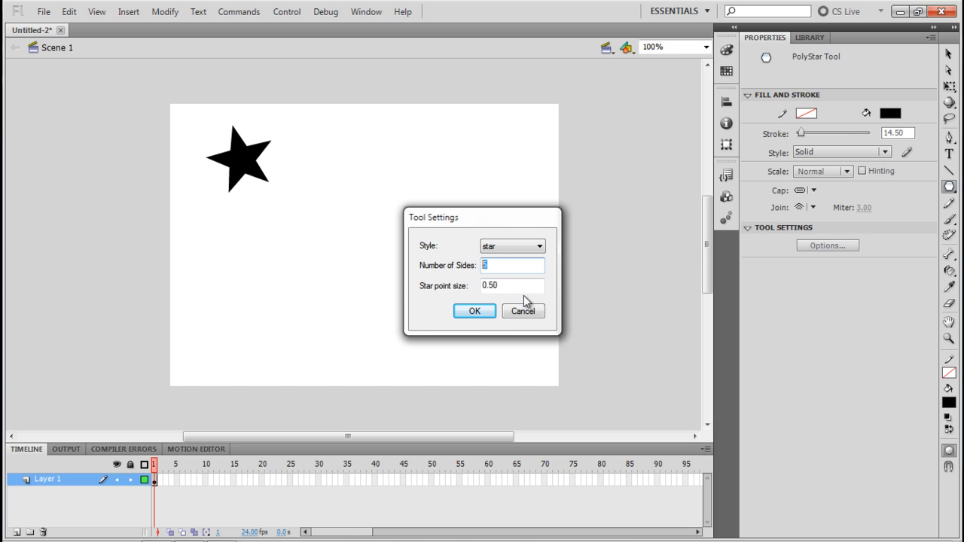
pyautogui.click(535, 269)
pyautogui.write('7')
pyautogui.click(471, 309)
pyautogui.moveTo(329, 213); pyautogui.dragTo(379, 182)
pyautogui.press('v')
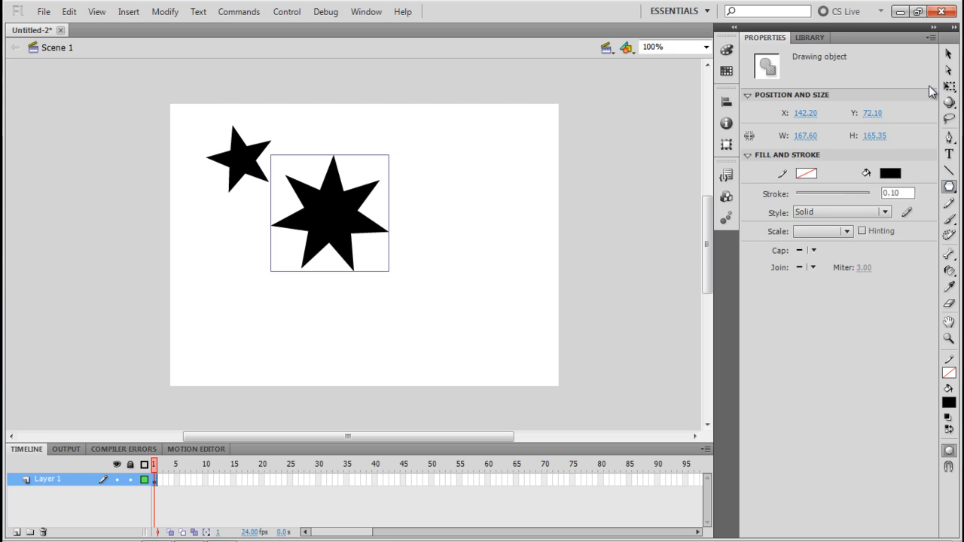
# - Set the PolyStar style to polygon and draw a small black seven-sided polygon to the right of the seven-pointed star, leaving it deselected
pyautogui.click(953, 186)
pyautogui.click(948, 53)
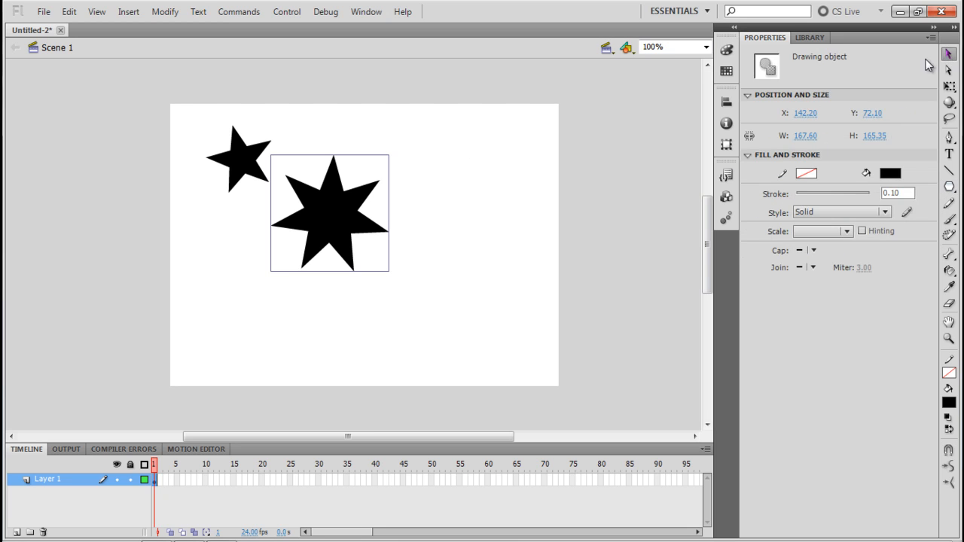
pyautogui.click(626, 193)
pyautogui.click(950, 187)
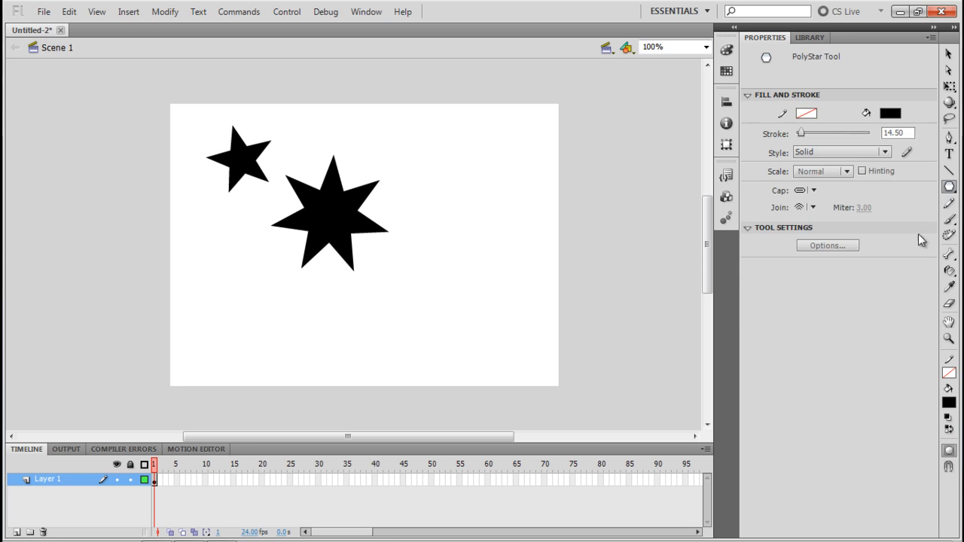
pyautogui.click(850, 245)
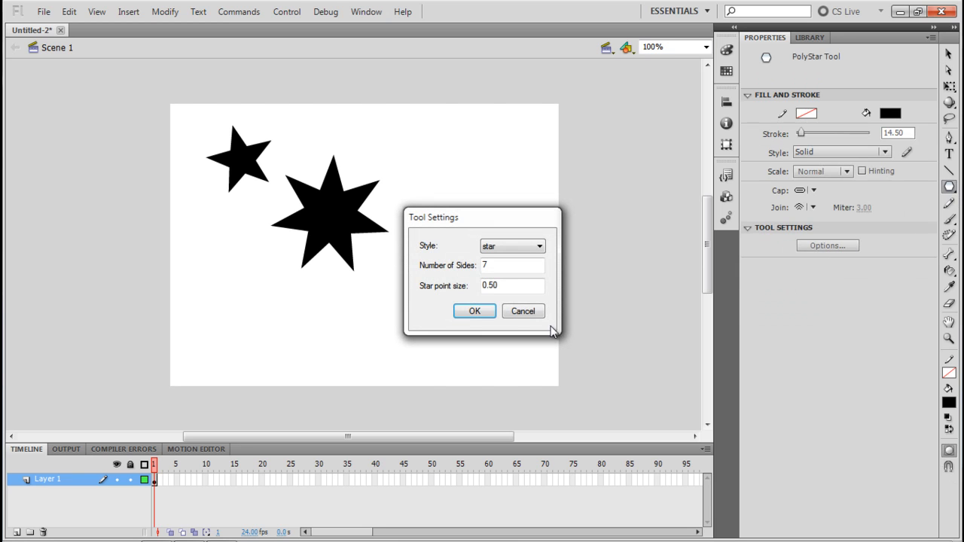
pyautogui.click(516, 248)
pyautogui.click(499, 257)
pyautogui.click(475, 311)
pyautogui.moveTo(396, 153)
pyautogui.mouseDown()
pyautogui.moveTo(452, 223)
pyautogui.moveTo(413, 185)
pyautogui.moveTo(420, 177)
pyautogui.moveTo(471, 197)
pyautogui.mouseUp()
pyautogui.click(949, 55)
pyautogui.click(450, 247)
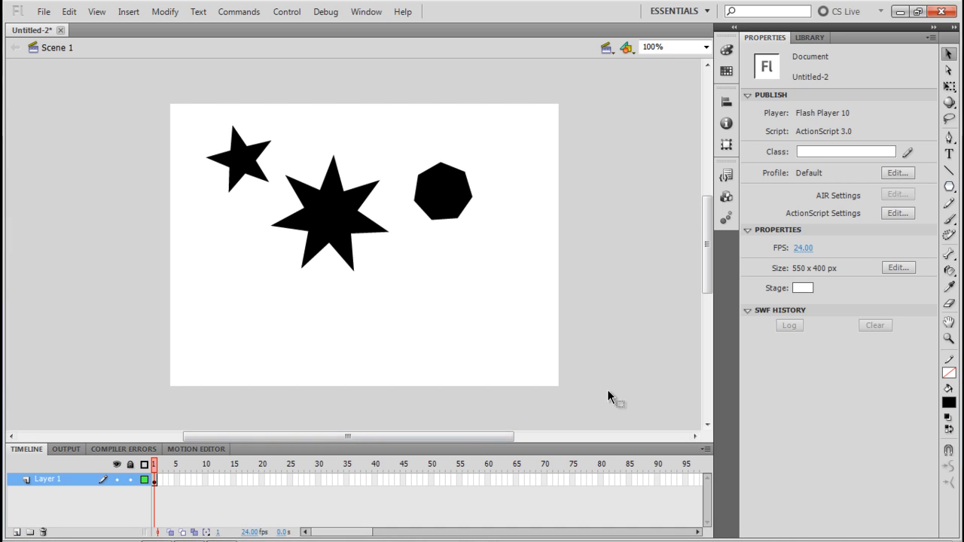
# - Switch to the Pen tool
pyautogui.click(950, 220)
pyautogui.click(950, 140)
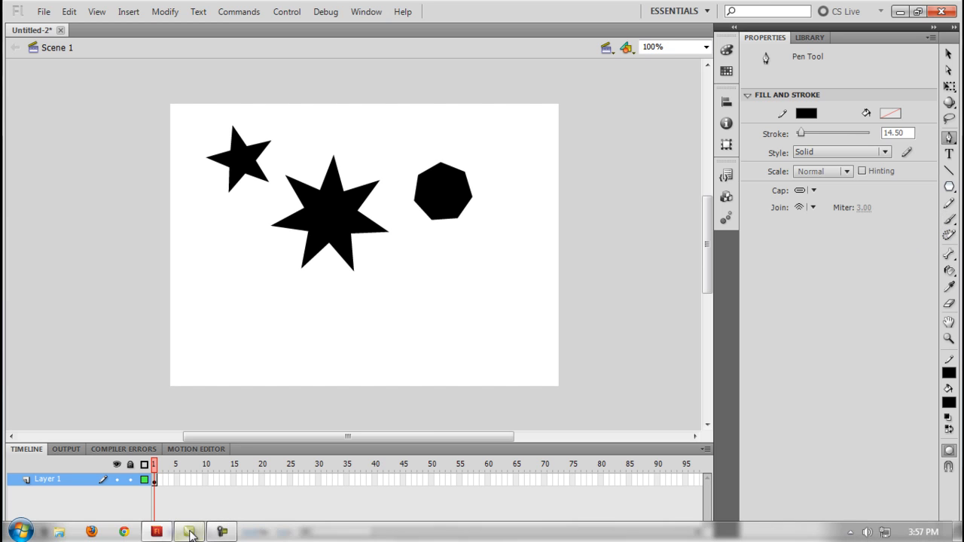
pyautogui.click(155, 532)
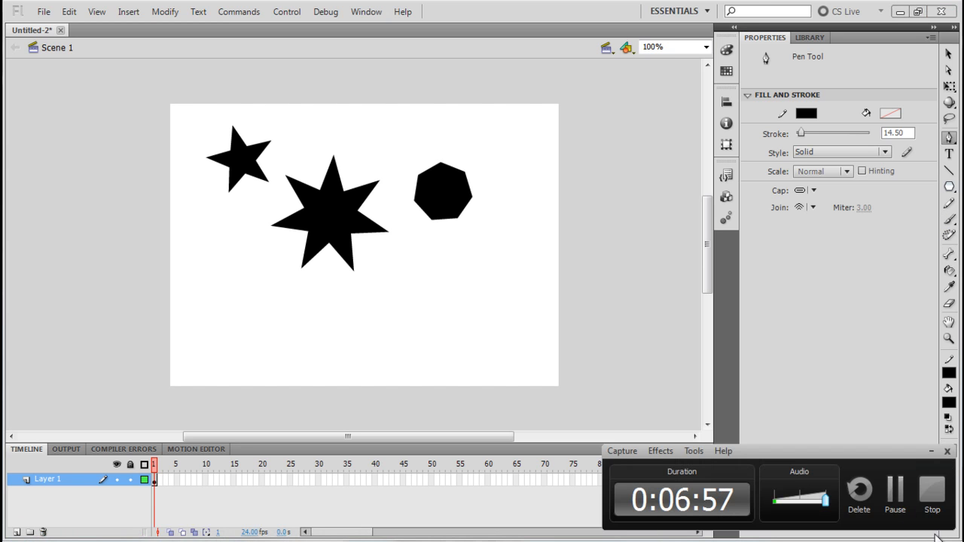